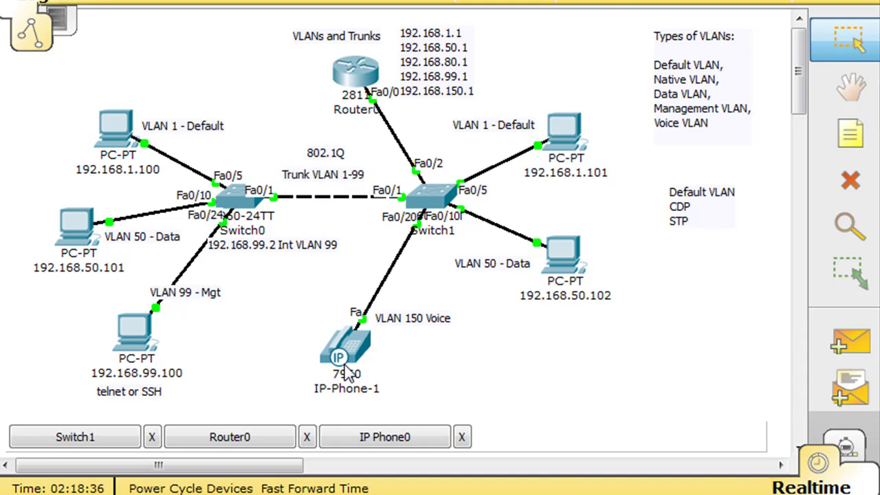
Open Router0's CLI and enter global configuration mode with conf t
{"action": "left_click", "coordinate": [357, 74]}
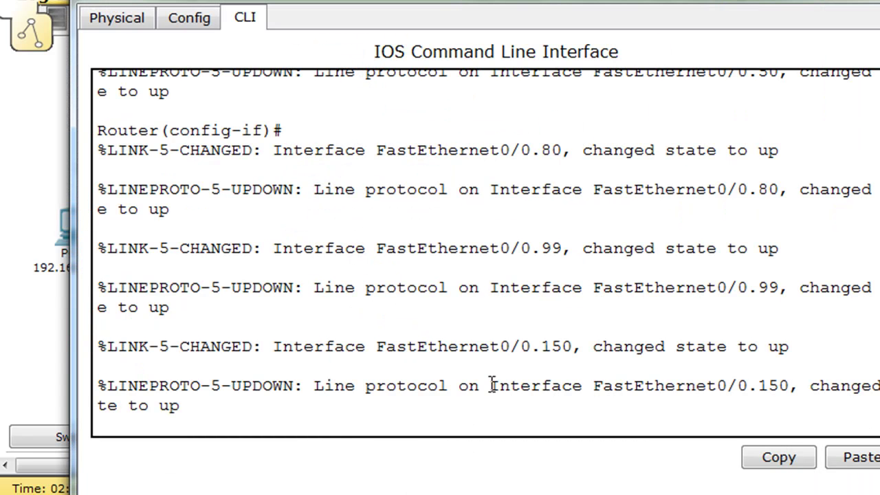
{"action": "key", "text": "Return"}
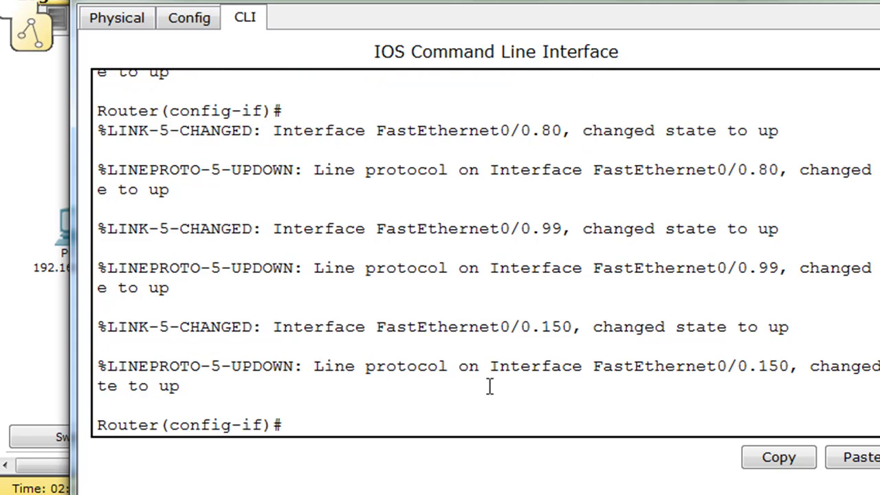
{"action": "key", "text": "ctrl+z"}
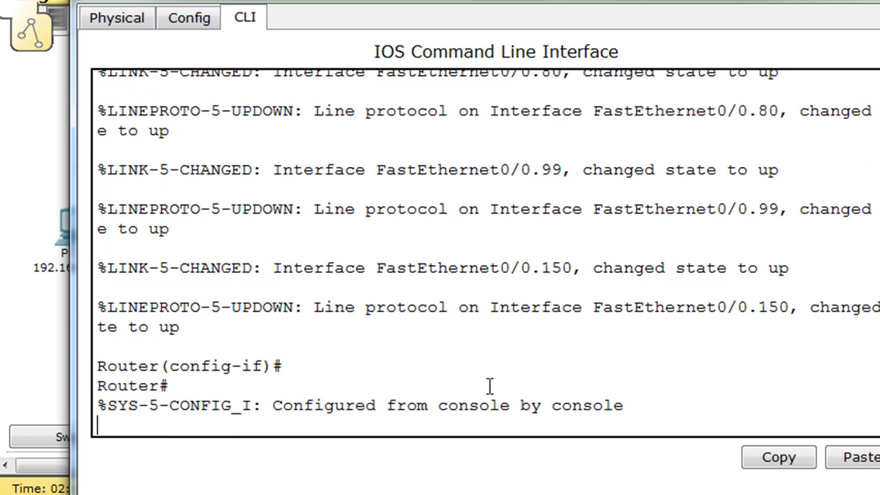
{"action": "key", "text": "Return"}
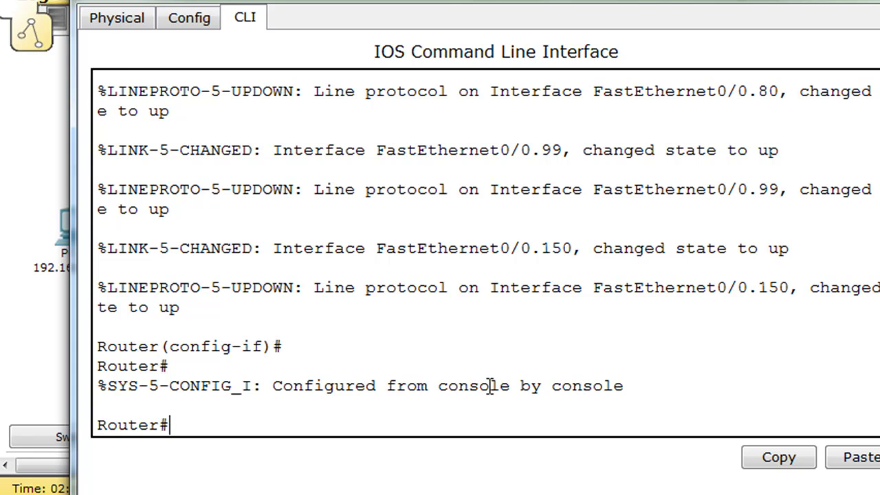
{"action": "type", "text": "conf"}
{"action": "type", "text": " t"}
{"action": "key", "text": "Return"}
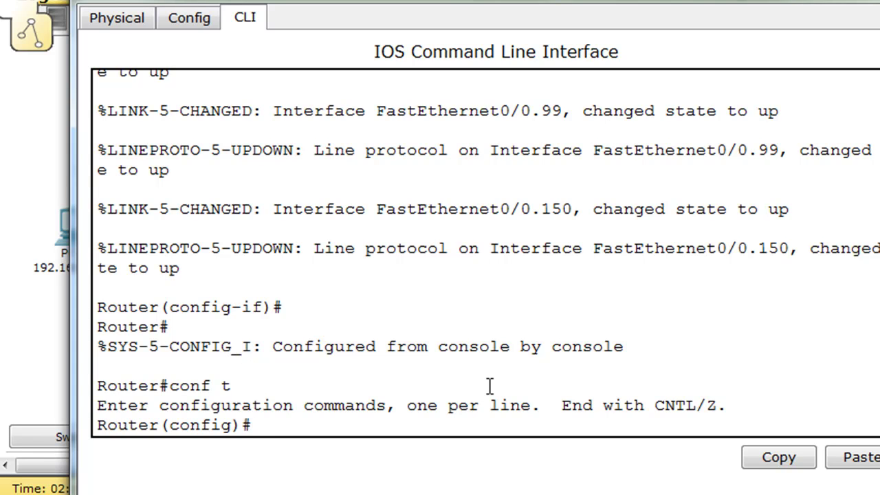
Create DHCP pool VOIP and start entering its network 192.168.150.0 255.255.255.0
{"action": "type", "text": "ip dhcp"}
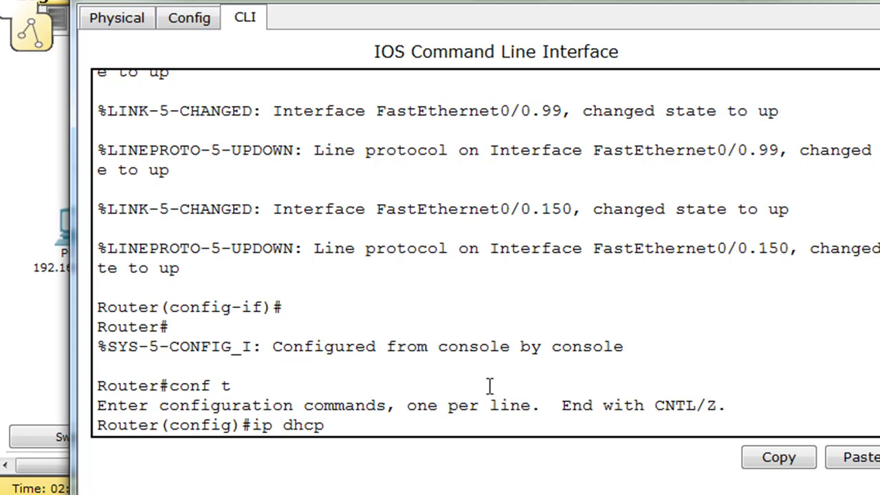
{"action": "type", "text": " pool VOI"}
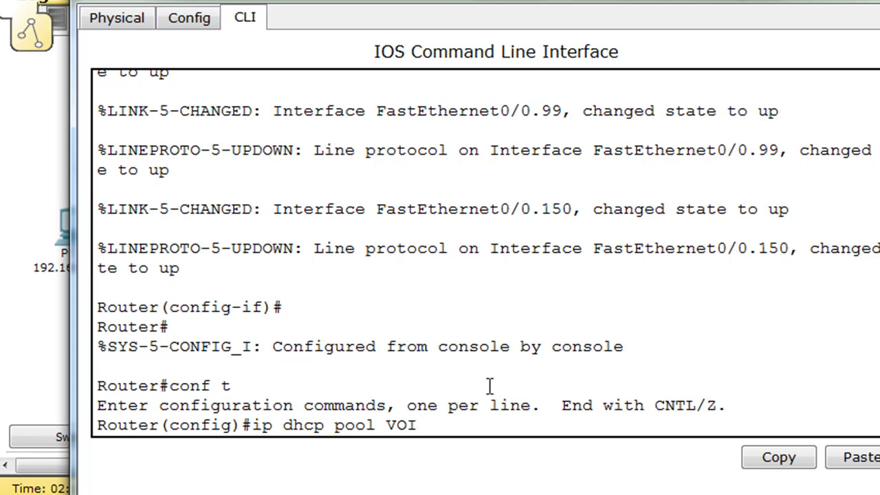
{"action": "type", "text": "CE"}
{"action": "key", "text": "BackSpace"}
{"action": "key", "text": "BackSpace"}
{"action": "type", "text": "P"}
{"action": "key", "text": "Return"}
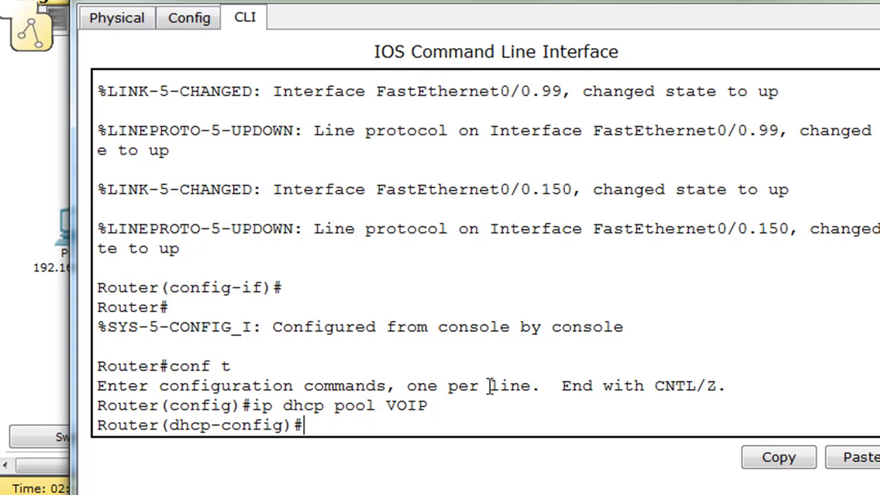
{"action": "type", "text": "networ"}
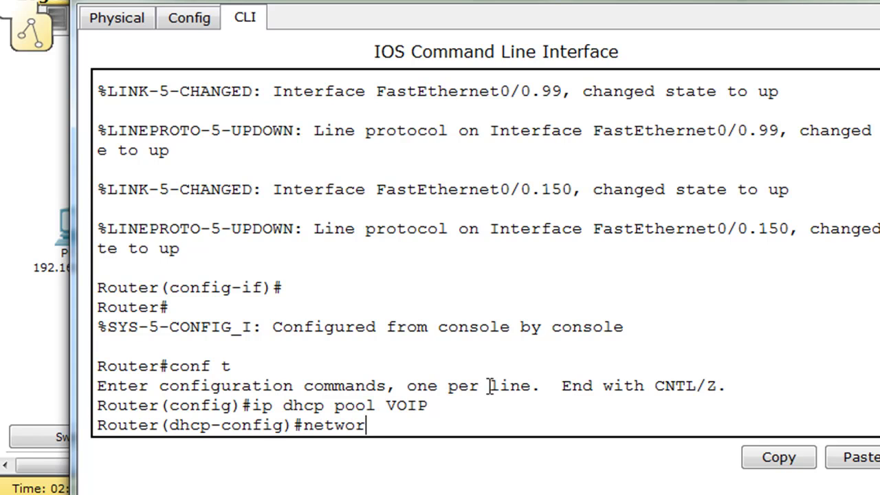
{"action": "type", "text": "k 192.168"}
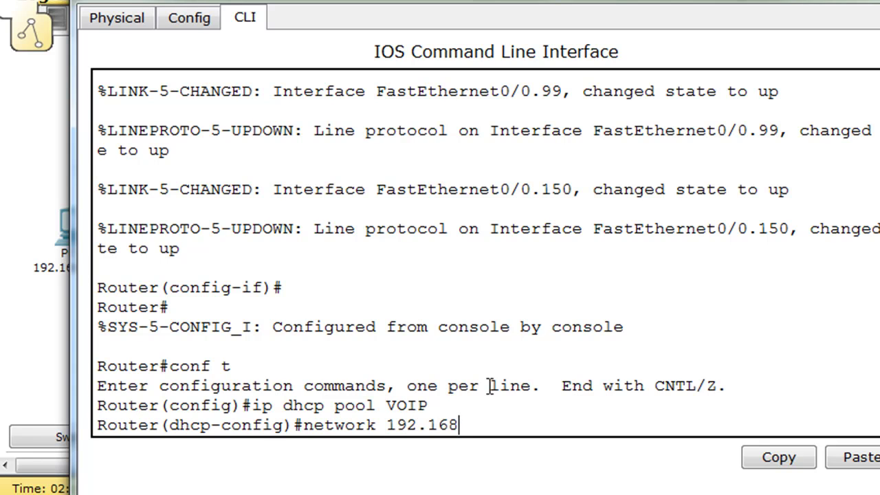
{"action": "type", "text": ".150.0 255."}
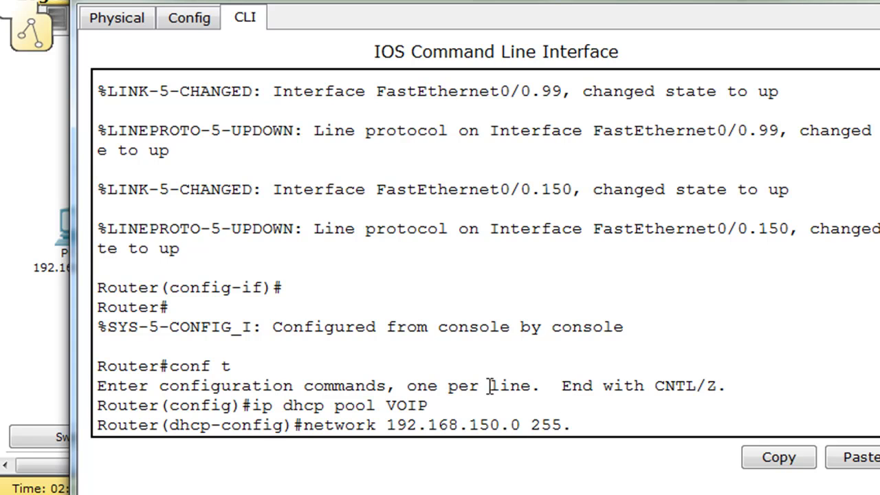
{"action": "type", "text": "255.255.255.0"}
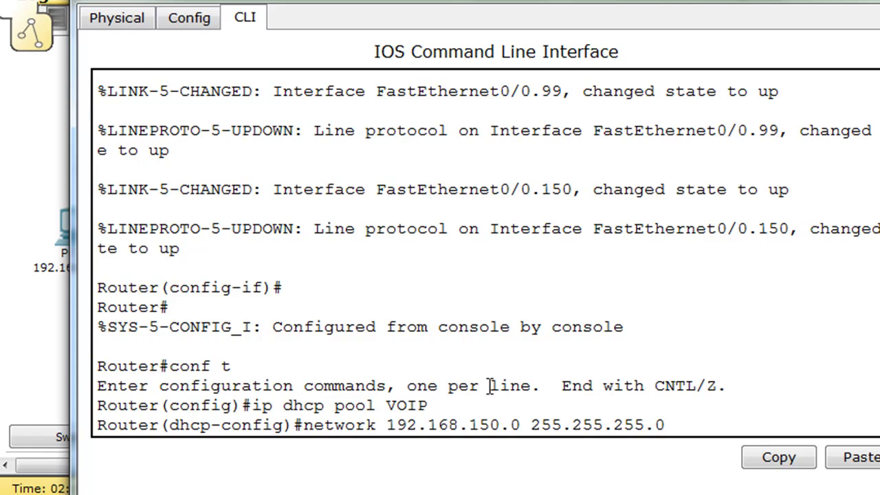
Assign network 192.168.150.0/24 to the VOIP pool with default router 192.168.150.1
{"action": "key", "text": "Return"}
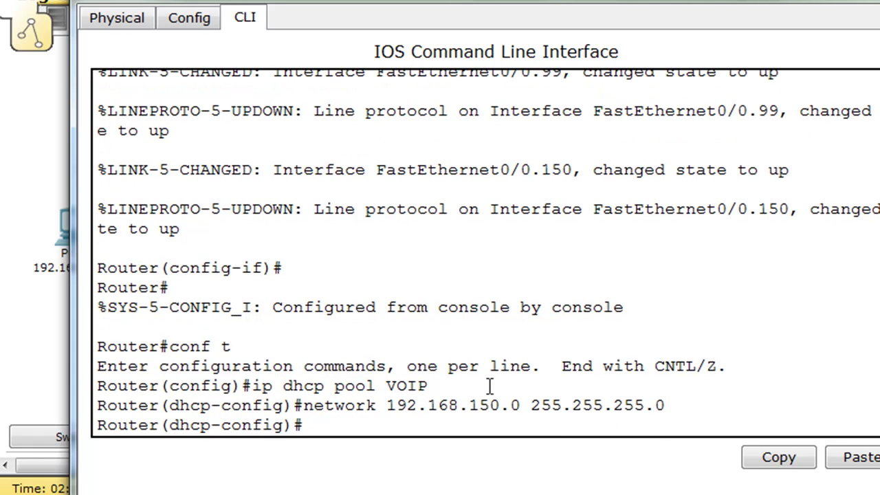
{"action": "type", "text": "defa"}
{"action": "key", "text": "Tab"}
{"action": "type", "text": "1"}
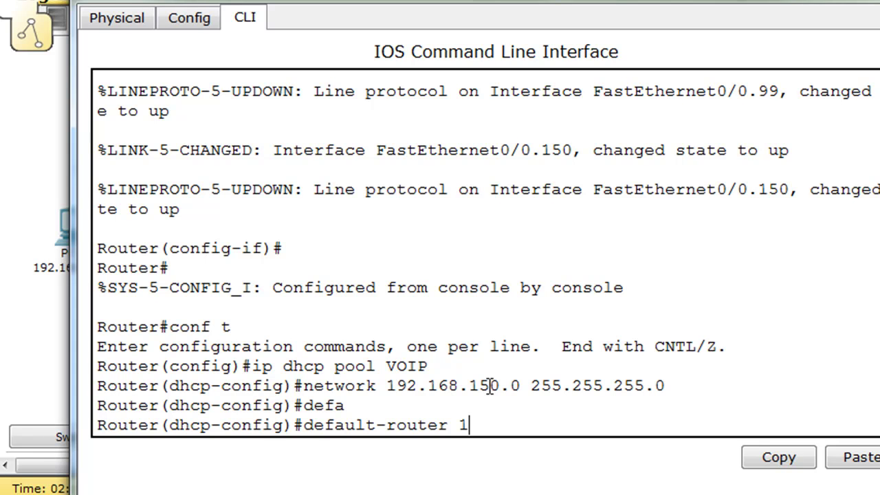
{"action": "type", "text": "92.168"}
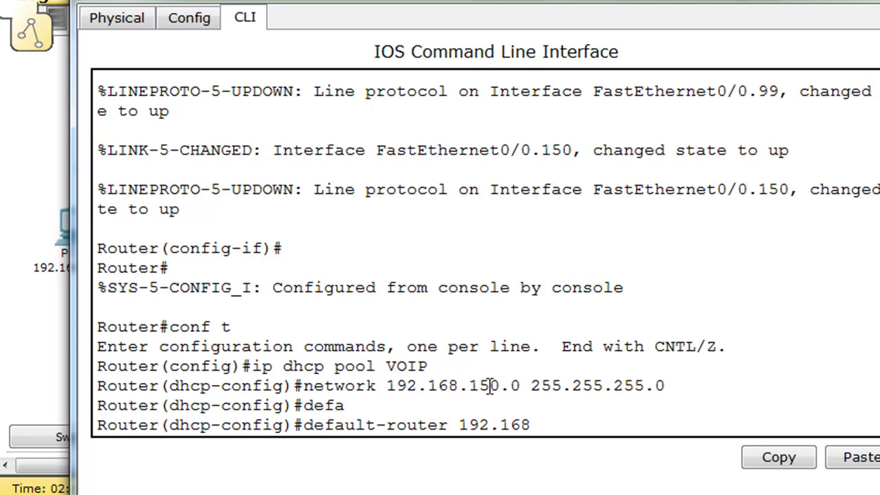
{"action": "type", "text": ".150.1"}
{"action": "key", "text": "Return"}
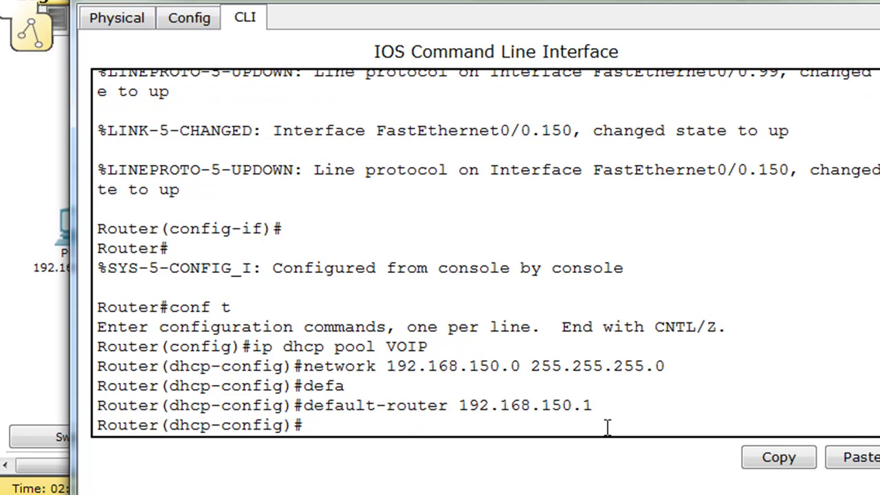
Add DHCP option 150 pointing the phones to TFTP server 192.168.150.1
{"action": "type", "text": "?"}
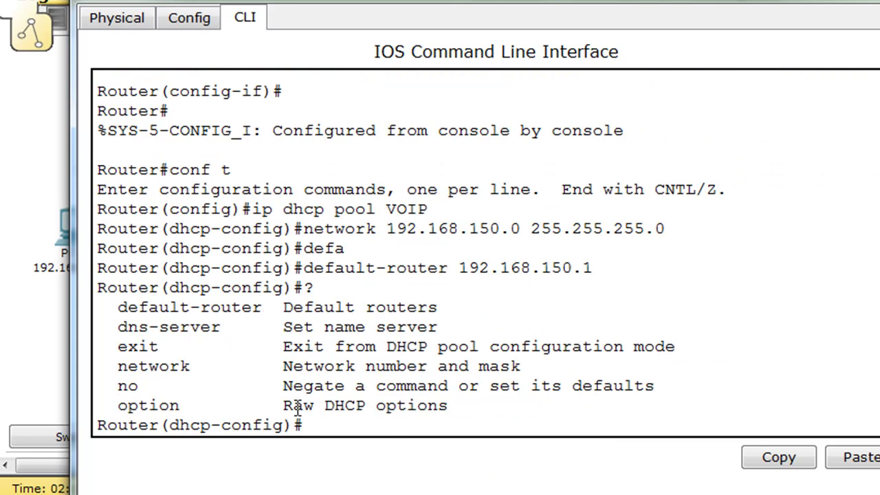
{"action": "left_click_drag", "start_coordinate": [119, 406], "coordinate": [185, 406]}
{"action": "left_click", "coordinate": [321, 426]}
{"action": "type", "text": "option "}
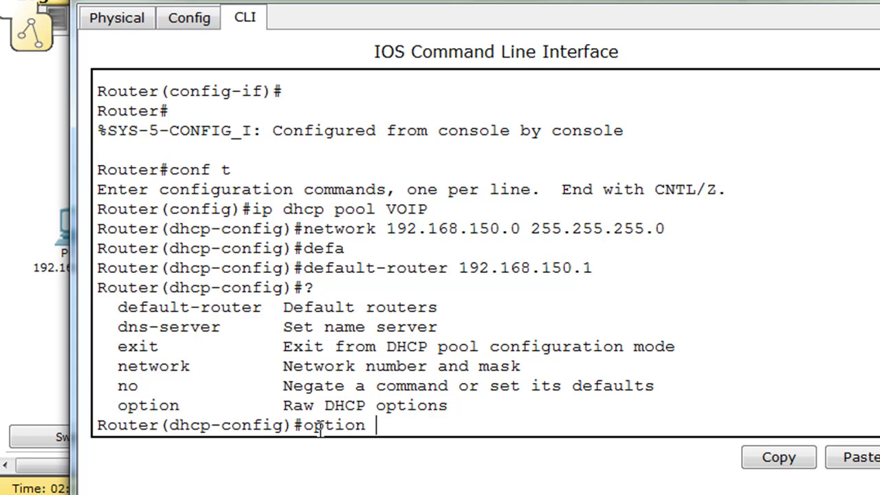
{"action": "type", "text": "?"}
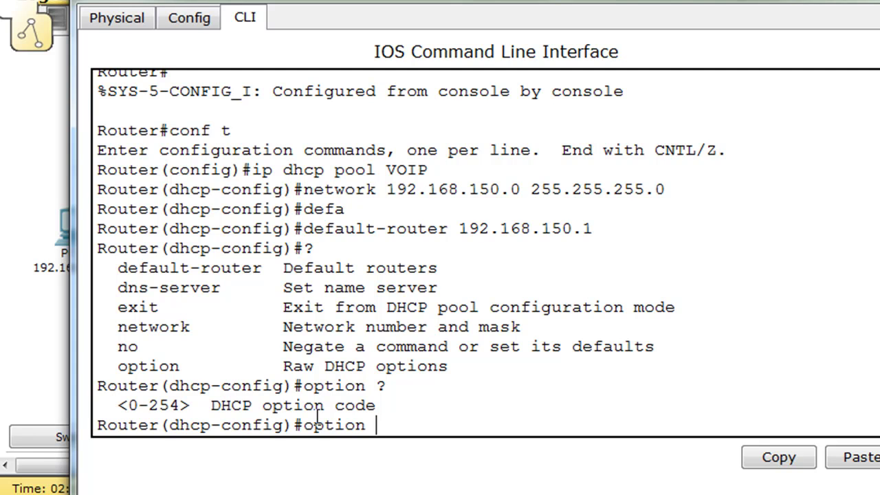
{"action": "type", "text": "150 ip 192"}
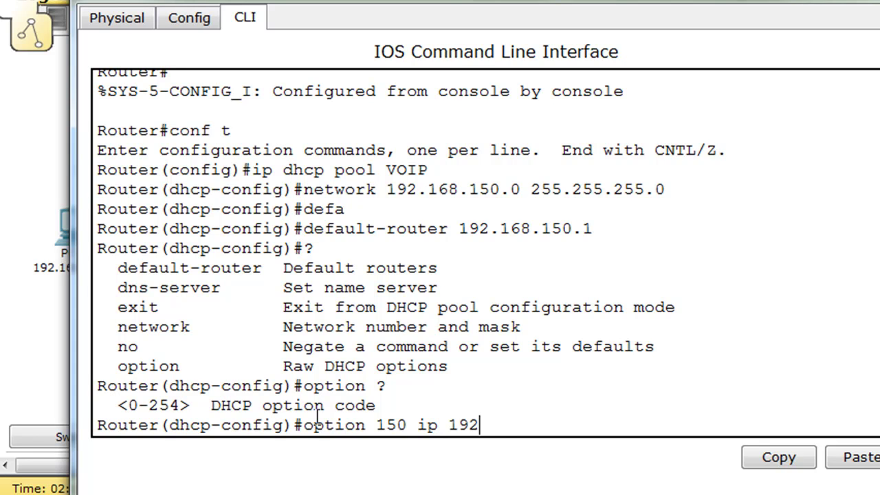
{"action": "type", "text": ".168.150.1"}
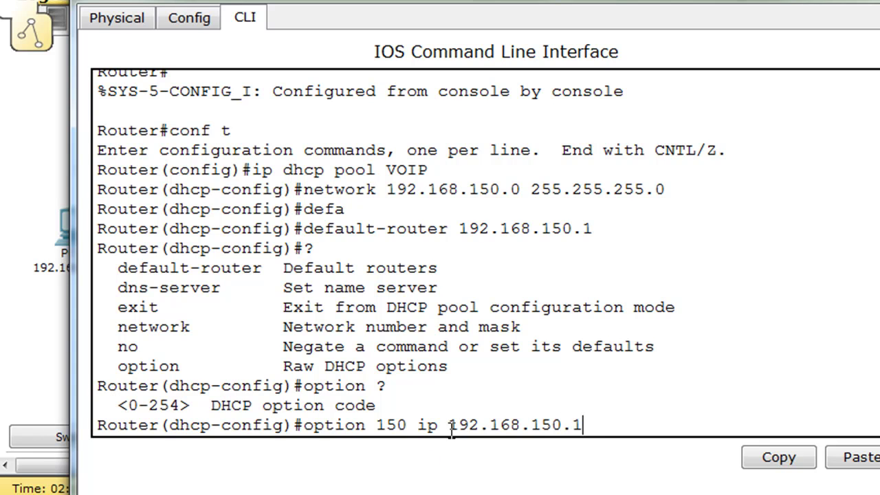
{"action": "left_click_drag", "start_coordinate": [448, 425], "coordinate": [608, 438]}
{"action": "key", "text": "Return"}
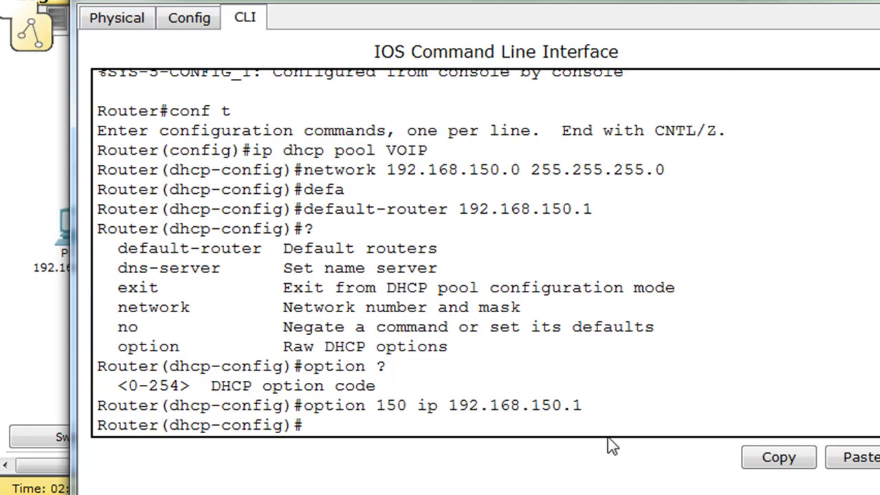
Return to global configuration and enter telephony-service mode, finding it via ? help
{"action": "key", "text": "ctrl+z"}
{"action": "type", "text": "conf t"}
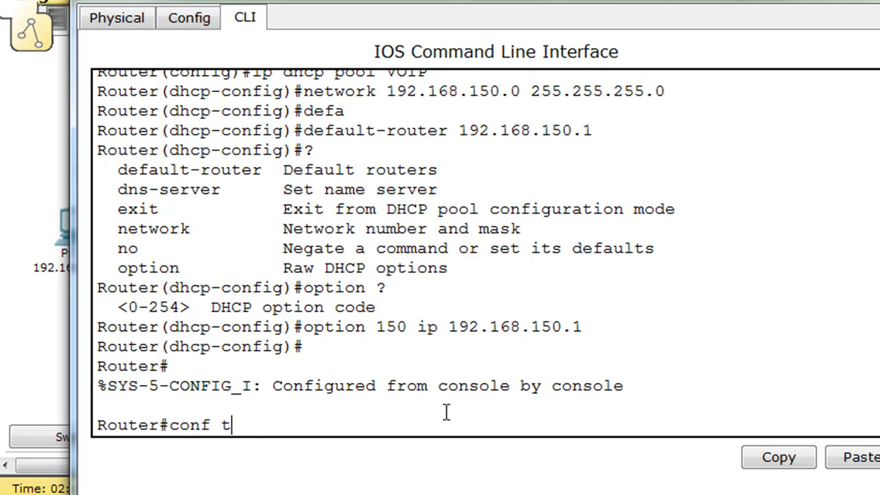
{"action": "key", "text": "Return"}
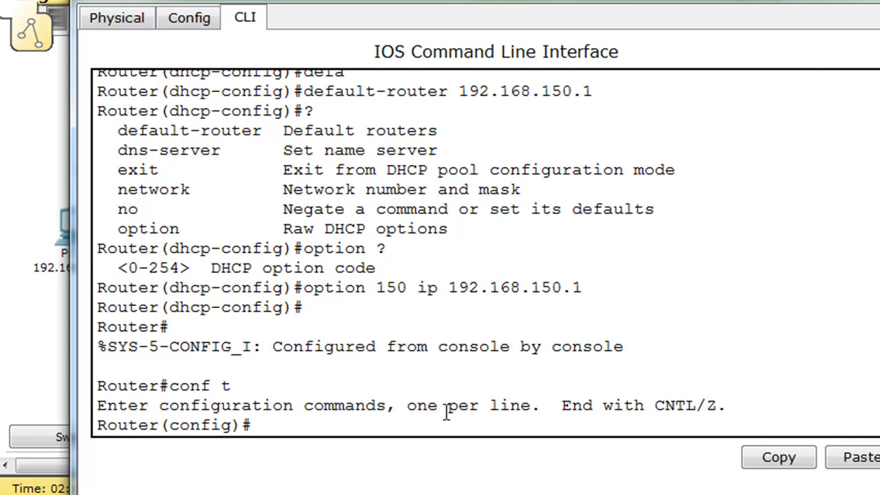
{"action": "type", "text": "?"}
{"action": "key", "text": "space"}
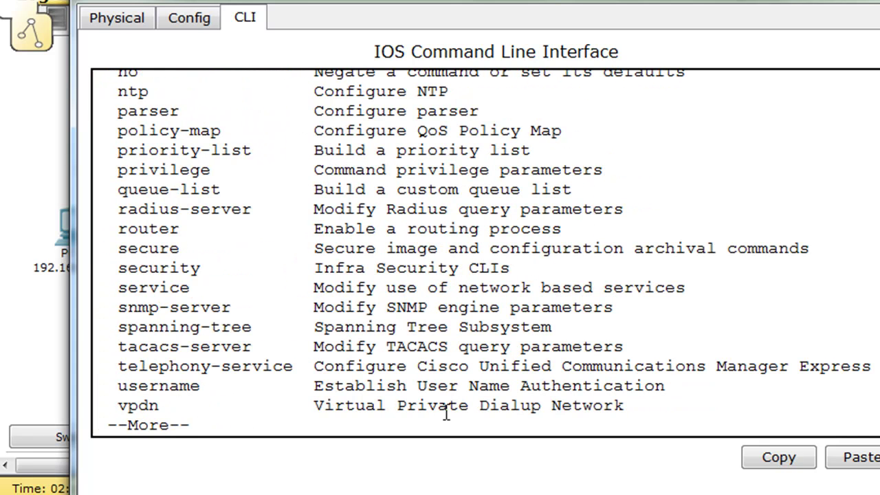
{"action": "left_click_drag", "start_coordinate": [118, 366], "coordinate": [305, 364]}
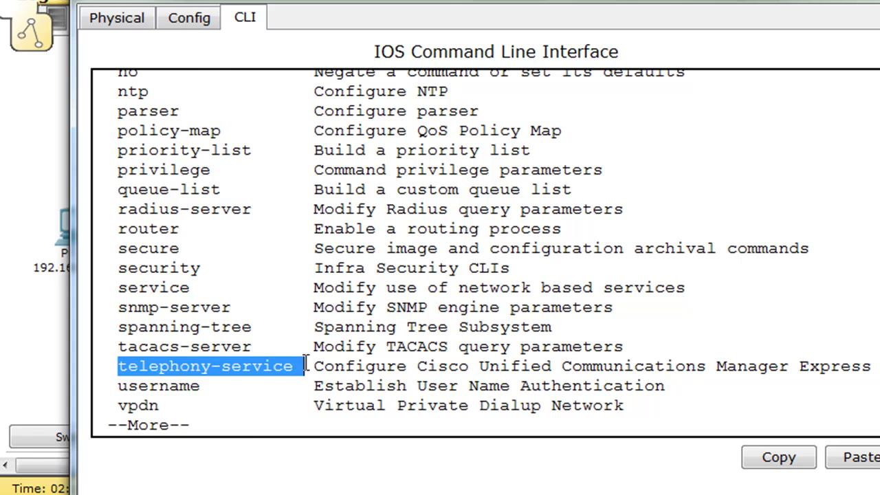
{"action": "key", "text": "space"}
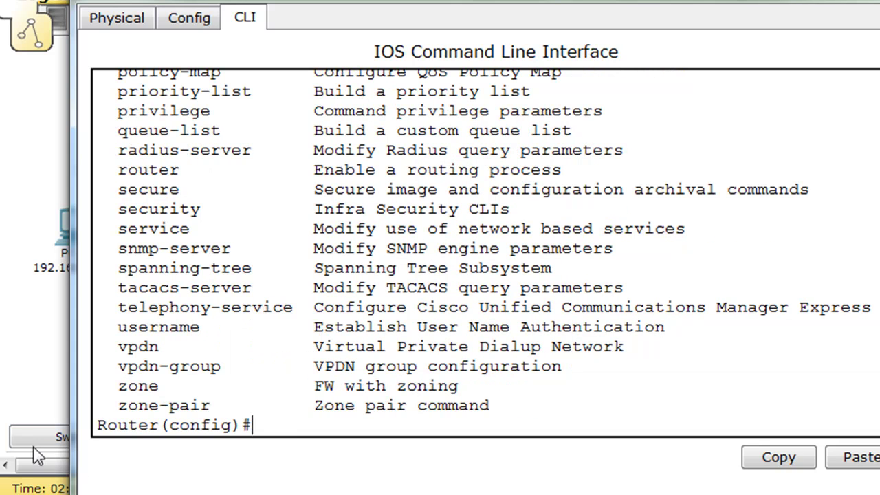
{"action": "type", "text": "tele"}
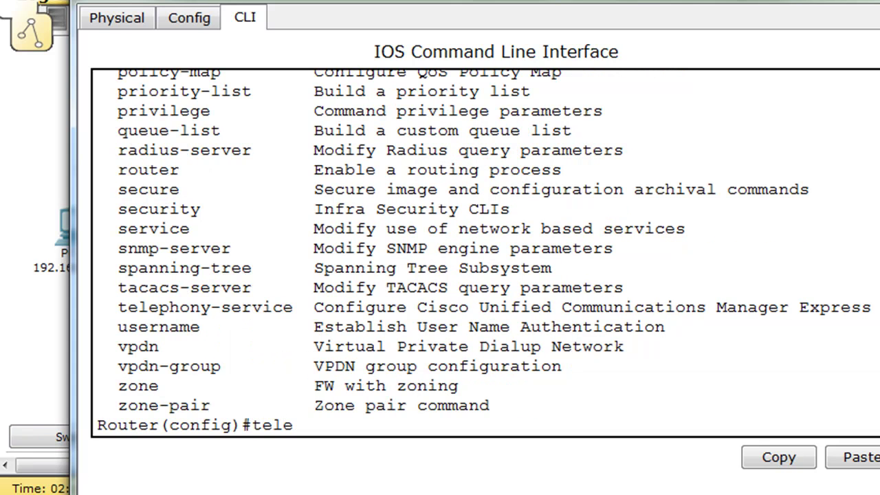
{"action": "key", "text": "Tab"}
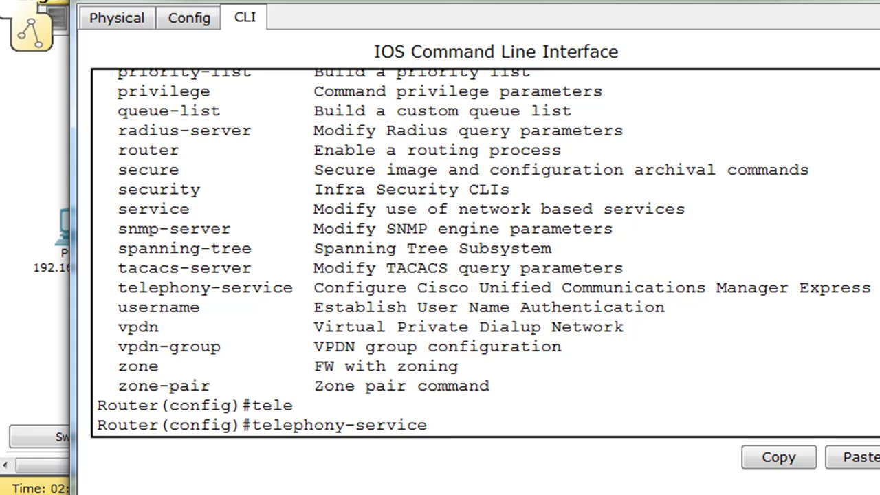
{"action": "key", "text": "Return"}
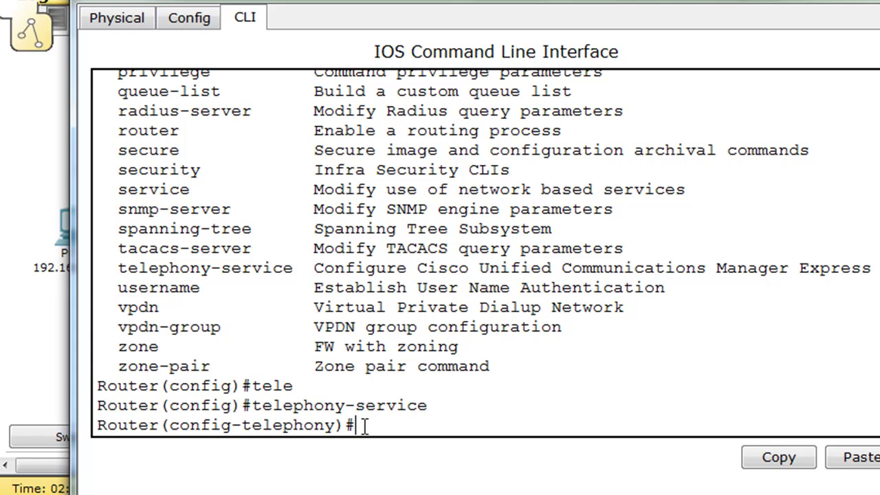
Set max-dn to 10 in telephony-service
{"action": "type", "text": "max"}
{"action": "key", "text": "Tab"}
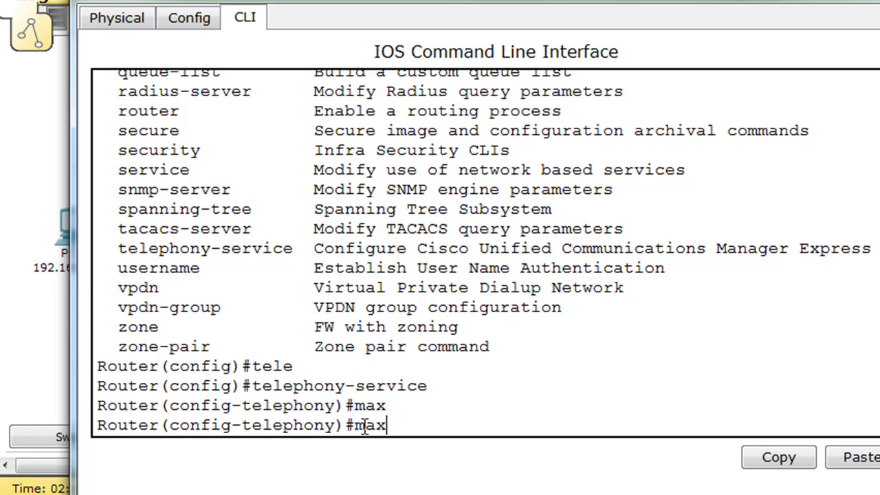
{"action": "type", "text": "-"}
{"action": "type", "text": "?"}
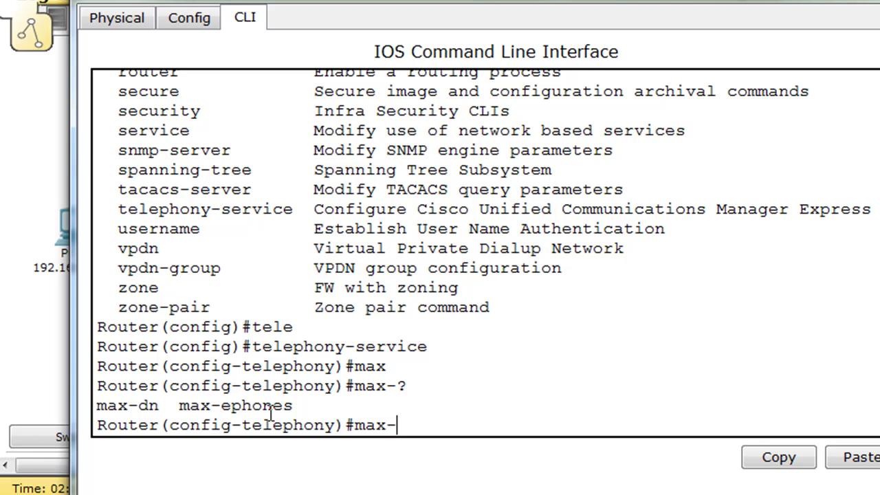
{"action": "type", "text": "dn ?"}
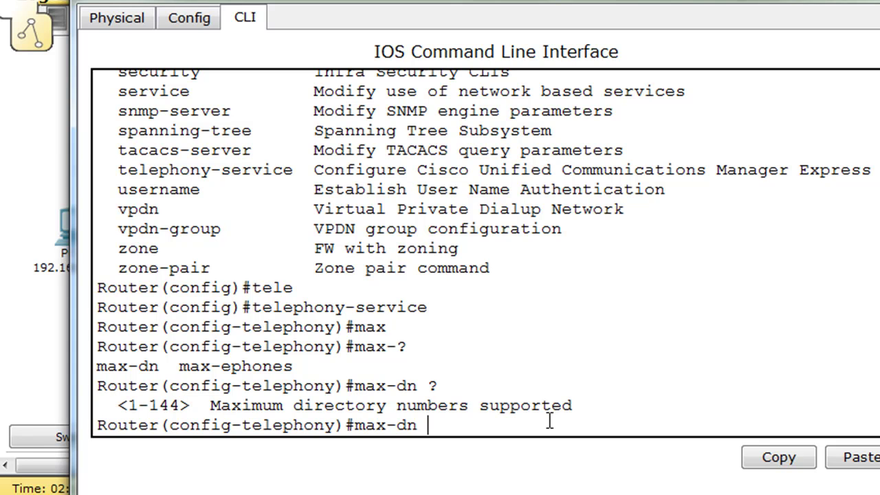
{"action": "type", "text": "10"}
{"action": "key", "text": "Return"}
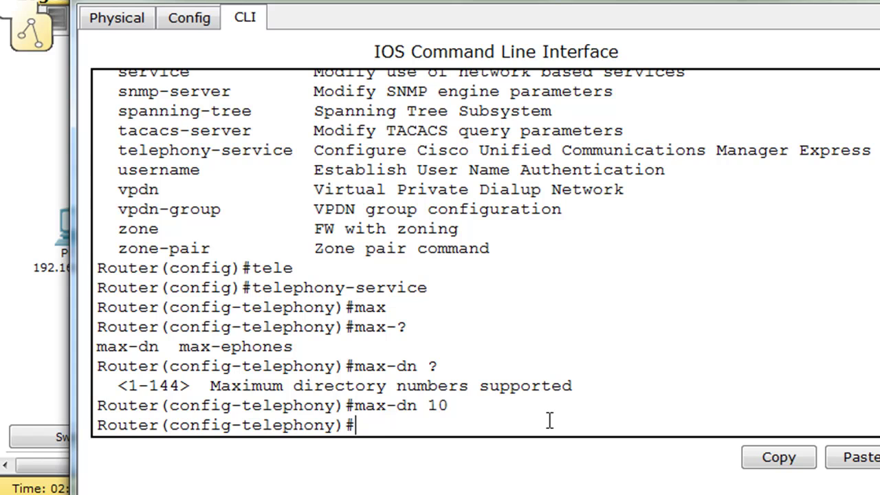
Set max-ephones to 10 by editing the recalled command
{"action": "key", "text": "Up"}
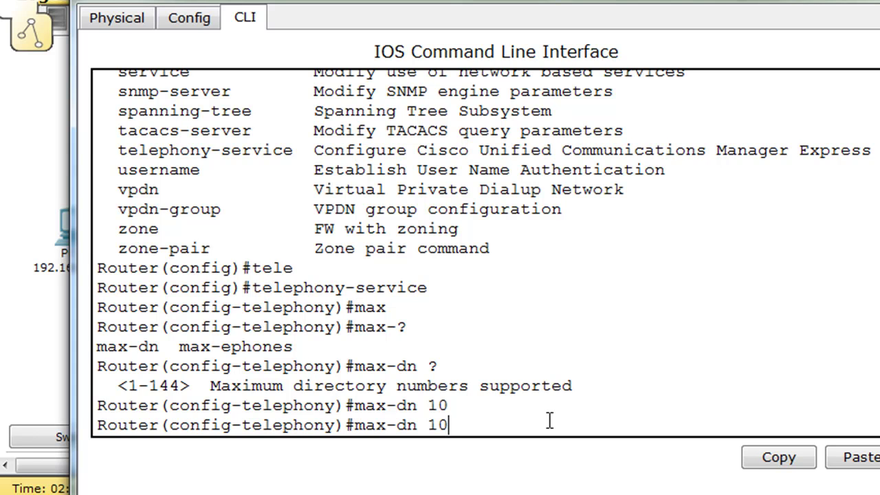
{"action": "key", "text": "Left"}
{"action": "key", "text": "Left"}
{"action": "key", "text": "Left"}
{"action": "key", "text": "BackSpace"}
{"action": "key", "text": "BackSpace"}
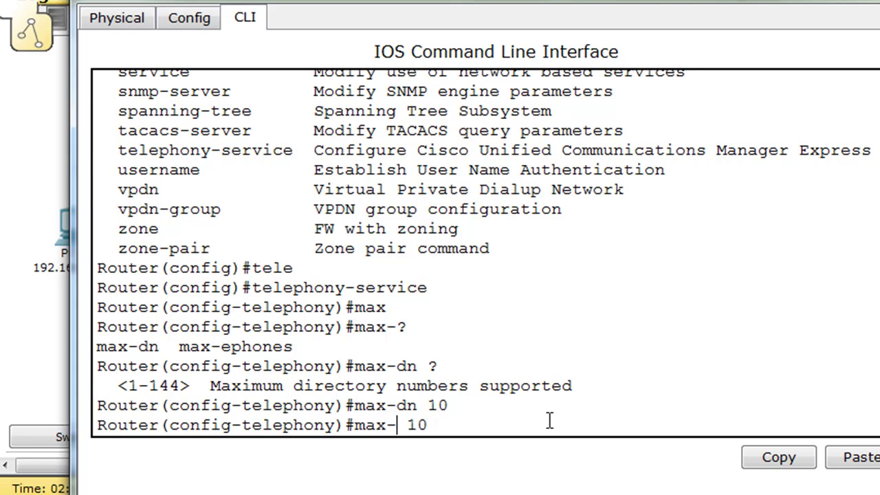
{"action": "type", "text": "ephones"}
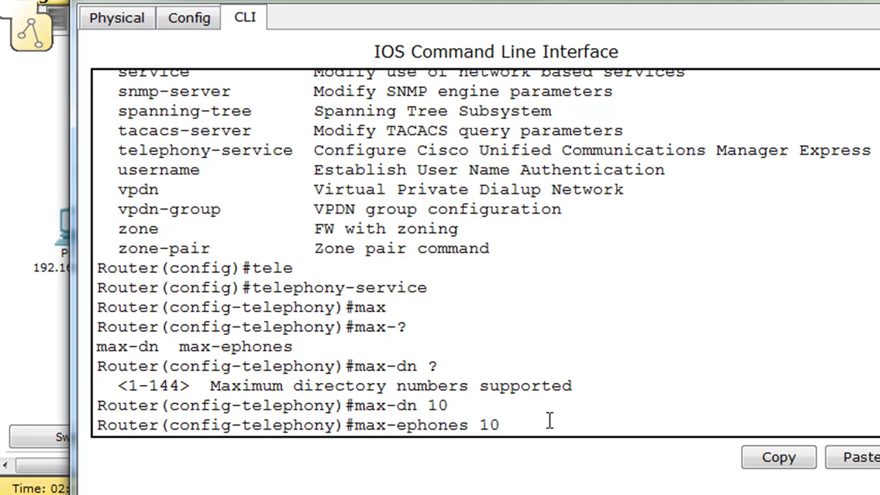
{"action": "key", "text": "BackSpace"}
{"action": "key", "text": "BackSpace"}
{"action": "type", "text": "?"}
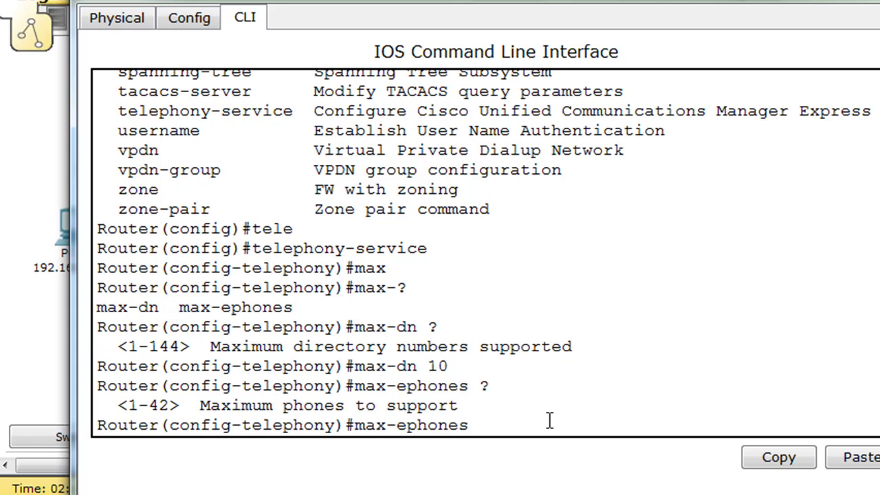
{"action": "type", "text": "10"}
{"action": "key", "text": "Return"}
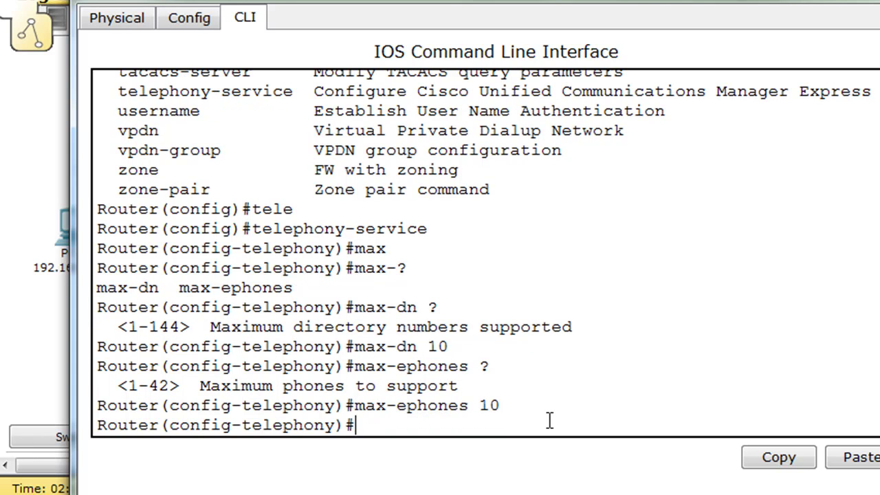
Set the CME source address to 192.168.150.1 port 2000
{"action": "type", "text": "ip source "}
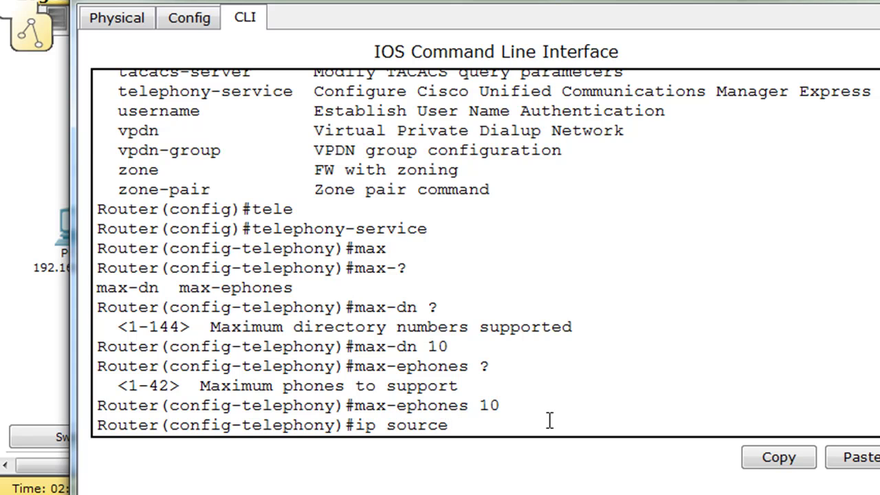
{"action": "type", "text": "-address"}
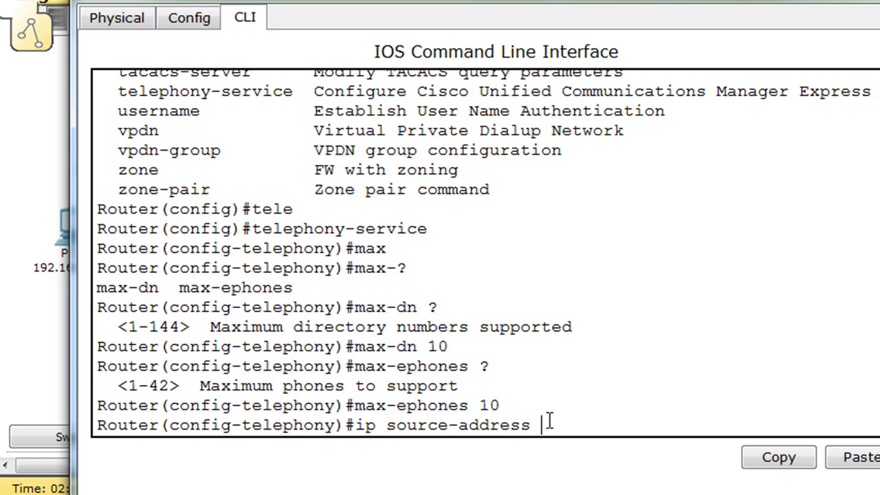
{"action": "type", "text": " 192.17"}
{"action": "key", "text": "BackSpace"}
{"action": "type", "text": "68.150.1"}
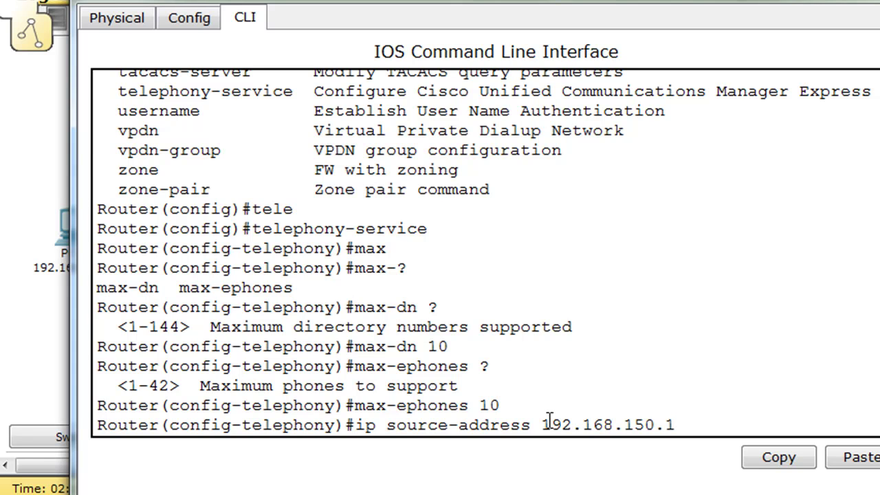
{"action": "type", "text": " port 2000"}
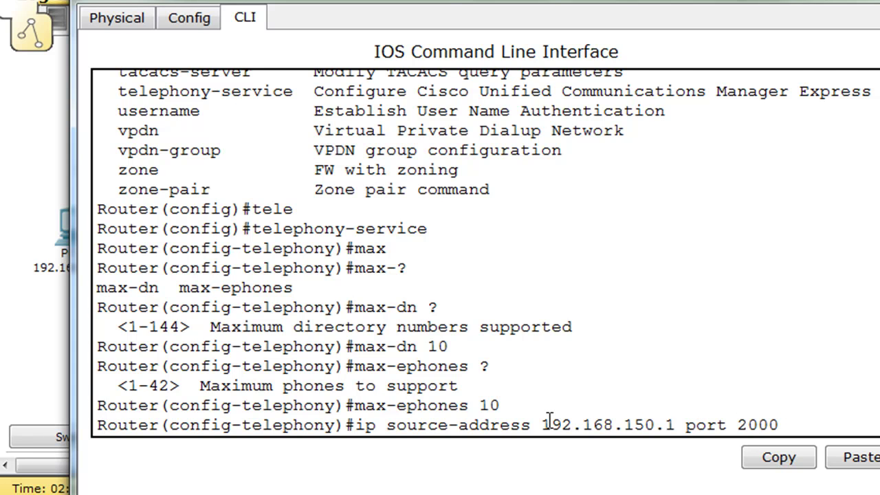
{"action": "key", "text": "Return"}
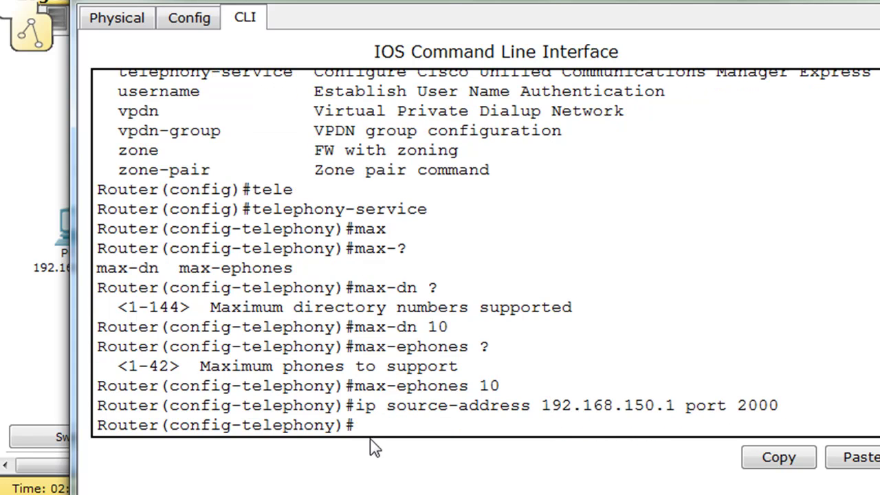
{"action": "left_click_drag", "start_coordinate": [542, 405], "coordinate": [680, 413]}
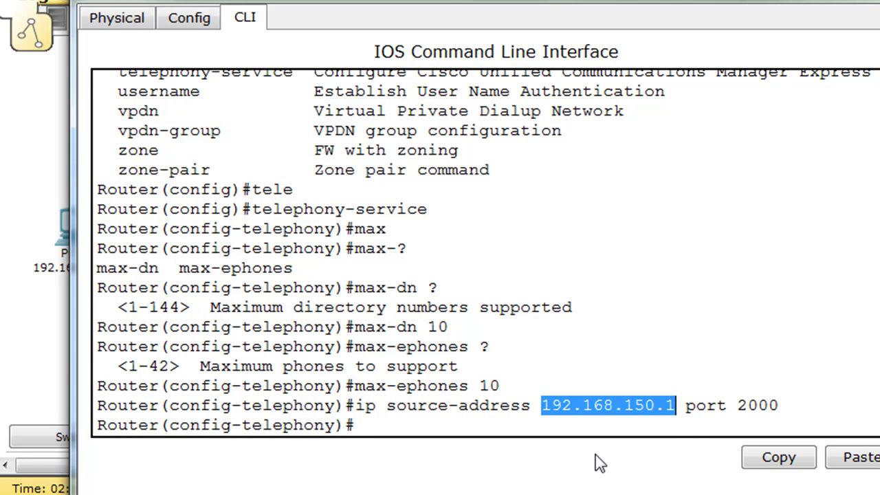
Set auto assign to 1 to 9, correcting an initial 4 to 9, then exit configuration
{"action": "left_click", "coordinate": [387, 427]}
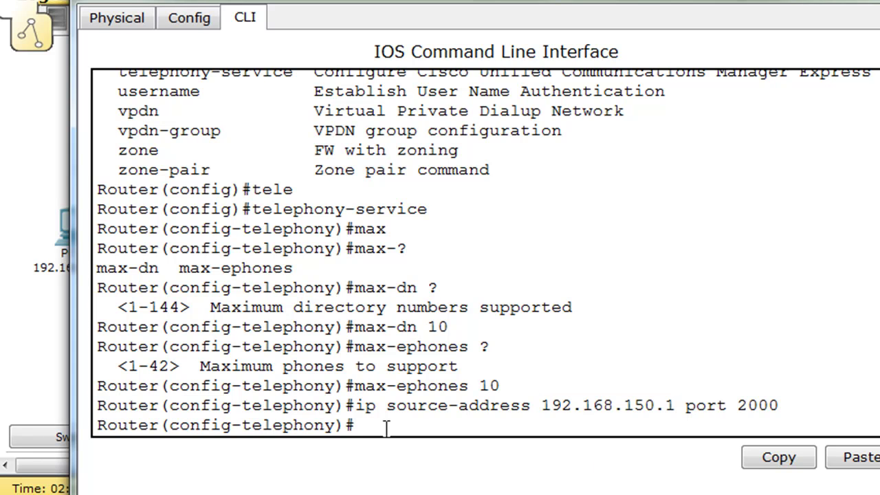
{"action": "type", "text": "auto ?"}
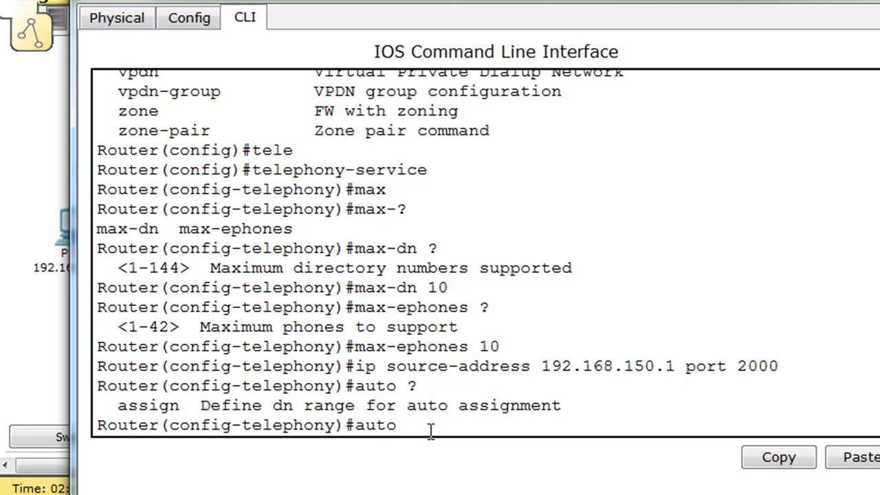
{"action": "type", "text": "assign ?"}
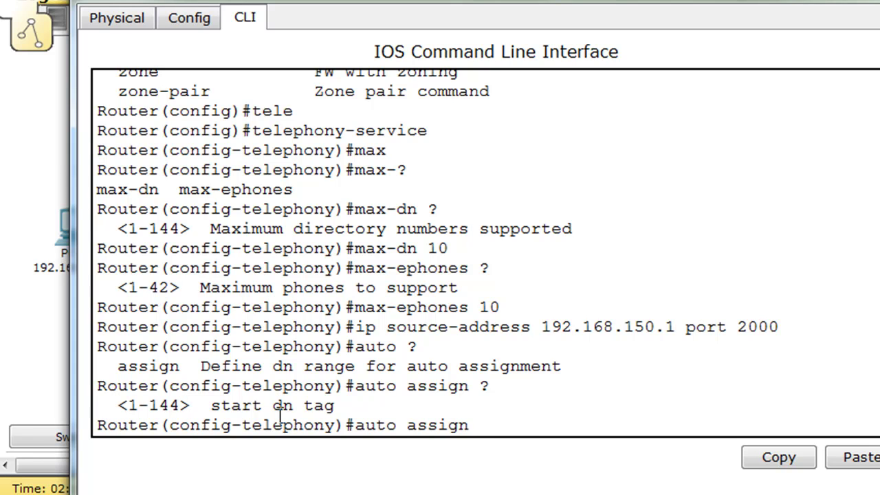
{"action": "type", "text": "4 "}
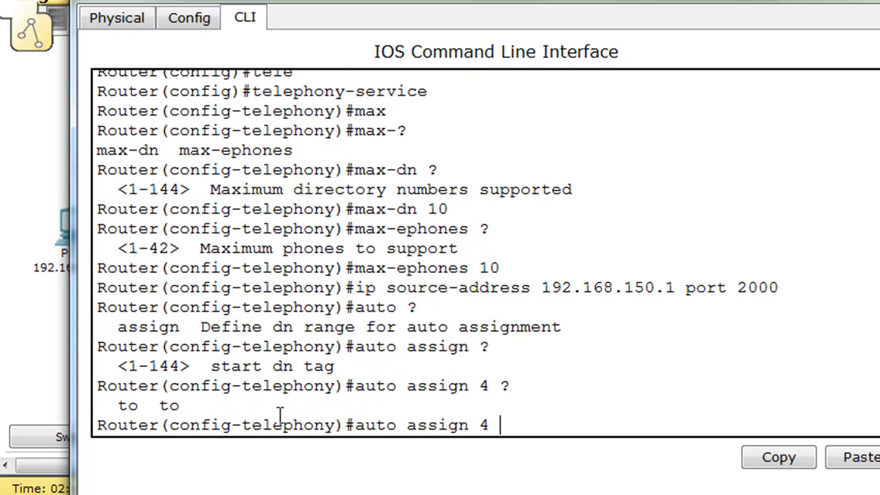
{"action": "type", "text": "?to"}
{"action": "type", "text": "9"}
{"action": "key", "text": "Return"}
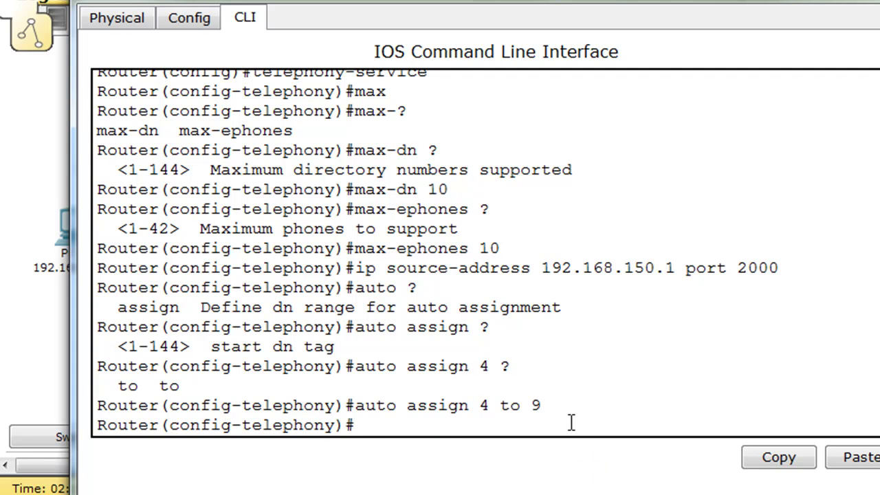
{"action": "key", "text": "Up"}
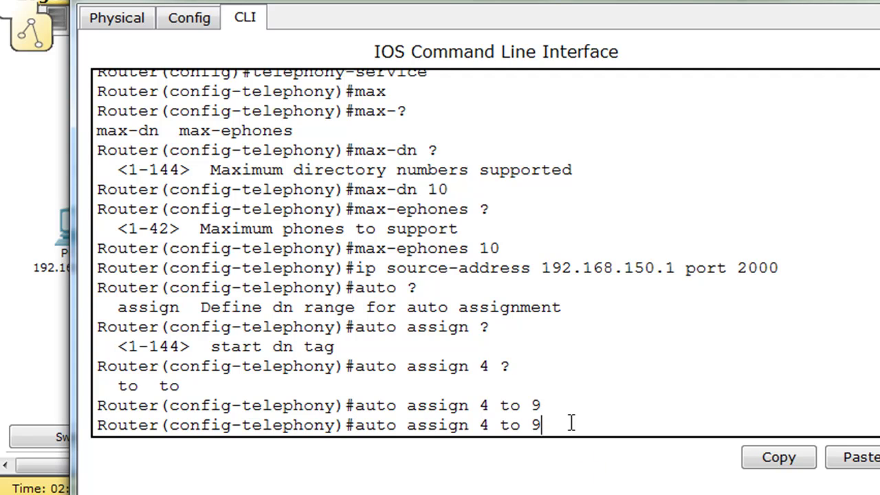
{"action": "key", "text": "BackSpace"}
{"action": "key", "text": "BackSpace"}
{"action": "key", "text": "BackSpace"}
{"action": "key", "text": "BackSpace"}
{"action": "key", "text": "BackSpace"}
{"action": "key", "text": "BackSpace"}
{"action": "type", "text": "1 to 9"}
{"action": "key", "text": "Return"}
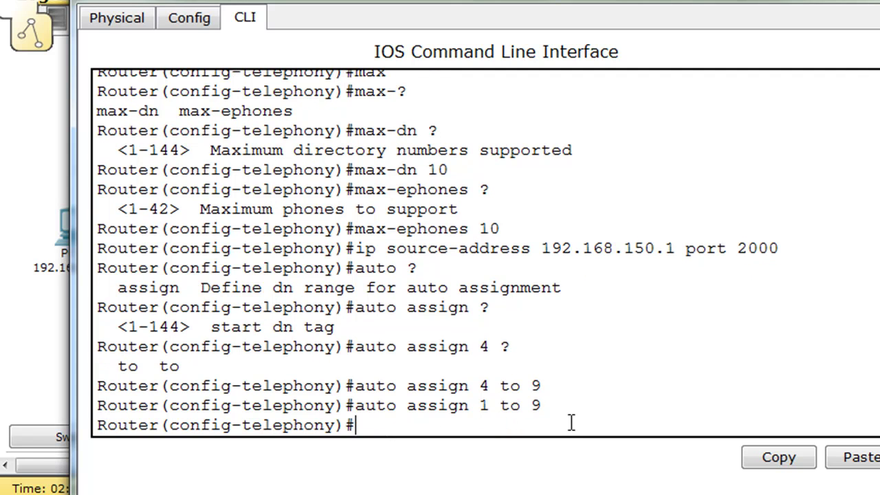
{"action": "key", "text": "ctrl+z"}
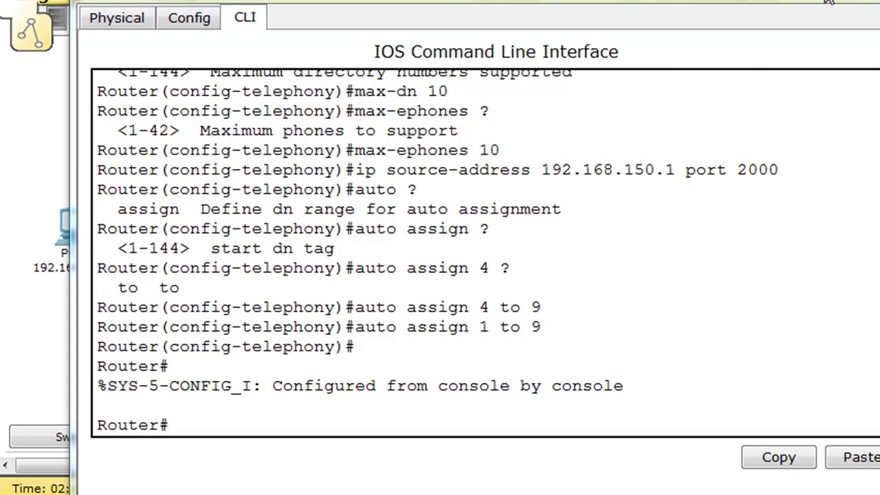
Close Router0's console and open Switch1's CLI
{"action": "left_click", "coordinate": [844, 7]}
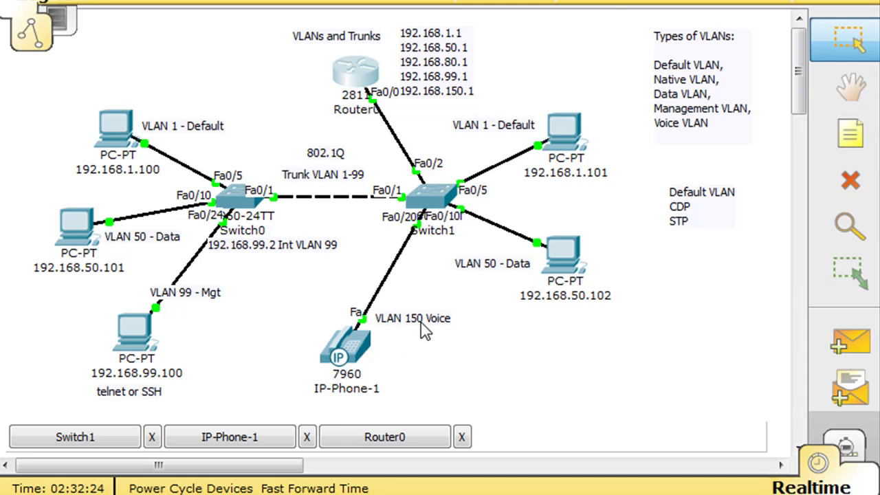
{"action": "mouse_move", "coordinate": [359, 350]}
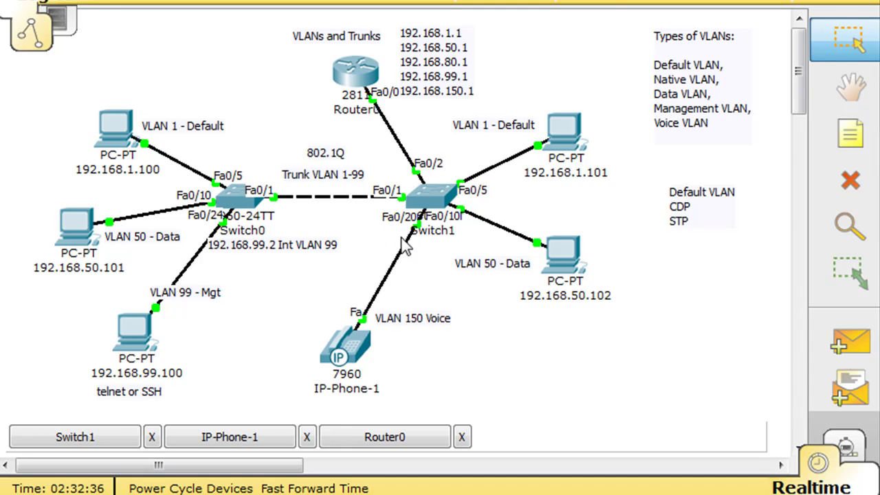
{"action": "left_click", "coordinate": [434, 200]}
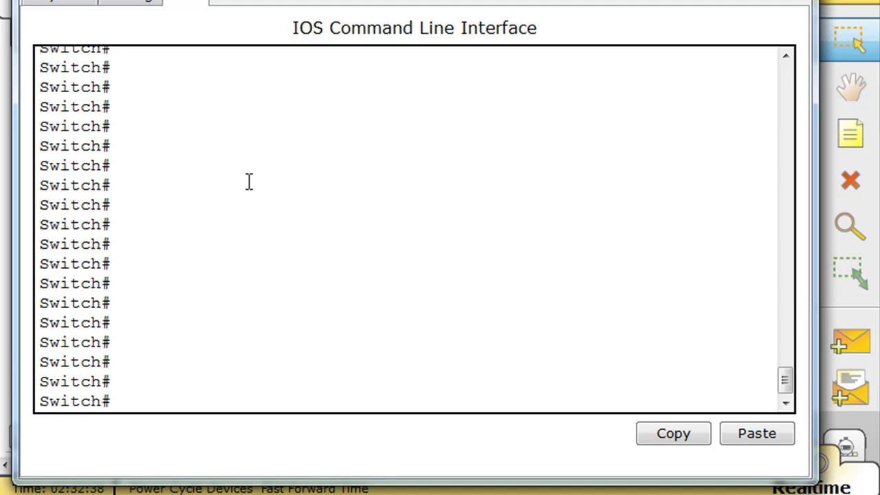
Enter interface Fa0/20 configuration and set switchport mode access
{"action": "left_click", "coordinate": [241, 207]}
{"action": "left_click", "coordinate": [163, 399]}
{"action": "type", "text": "conf t"}
{"action": "key", "text": "Return"}
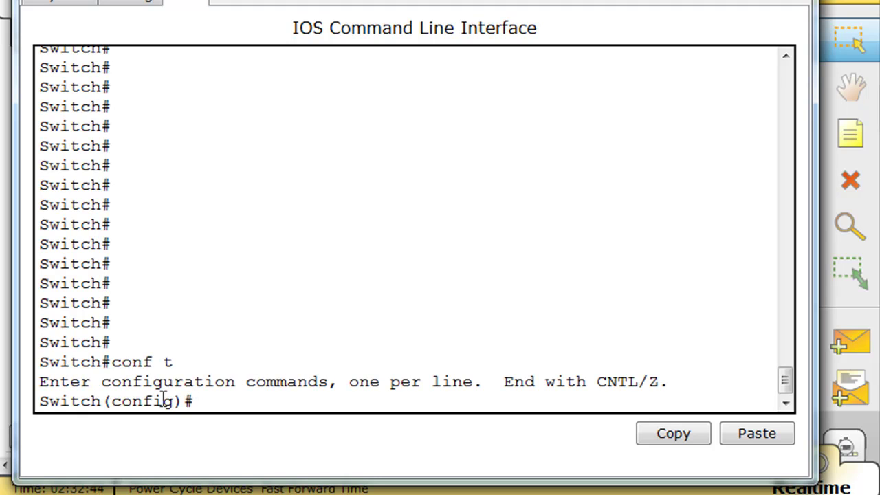
{"action": "type", "text": "int fa0/20"}
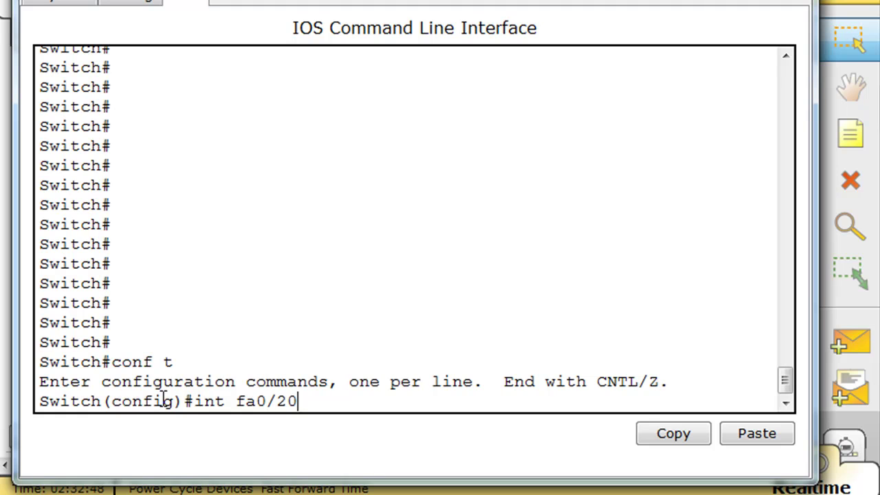
{"action": "key", "text": "Return"}
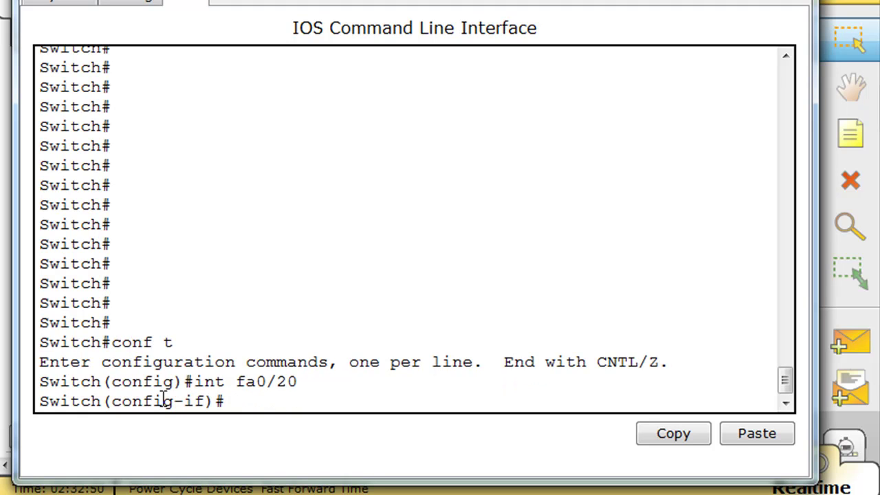
{"action": "type", "text": "switchpor"}
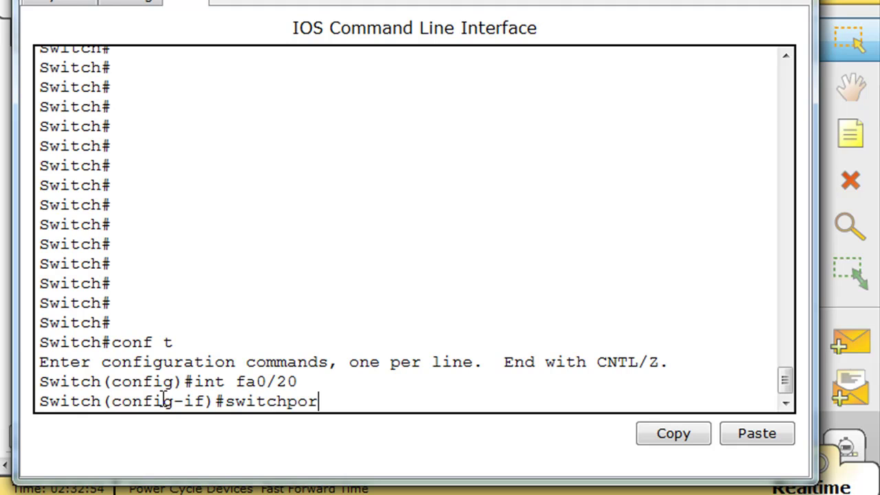
{"action": "type", "text": "t mode access"}
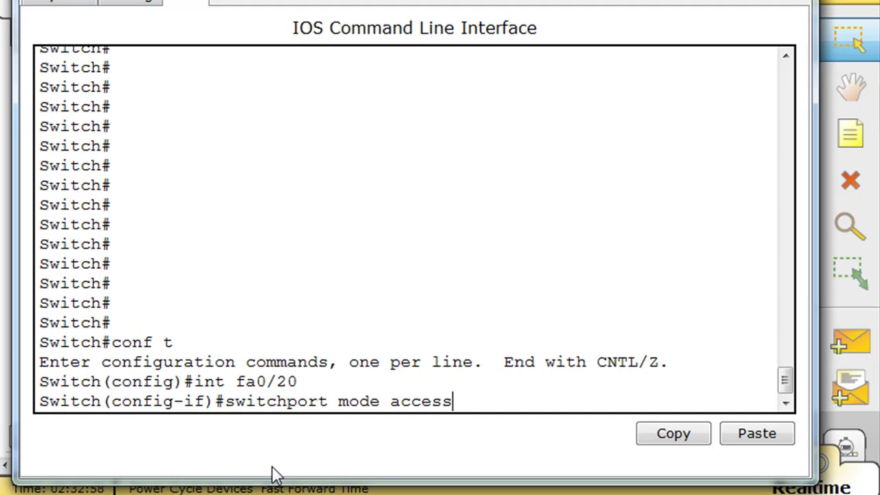
{"action": "key", "text": "Return"}
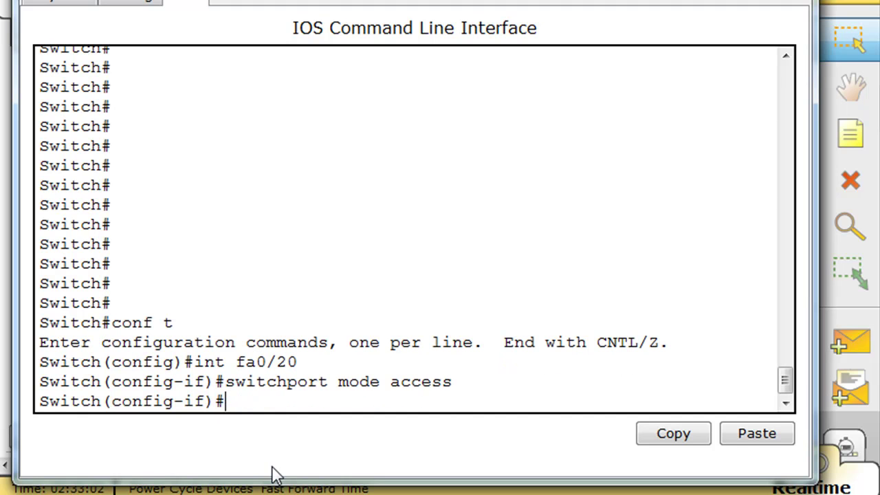
Remove the access VLAN with 'no switchport access vlan 150' on Fa0/20
{"action": "key", "text": "Up"}
{"action": "key", "text": "Left"}
{"action": "key", "text": "Left"}
{"action": "key", "text": "Left"}
{"action": "key", "text": "Left"}
{"action": "key", "text": "Left"}
{"action": "key", "text": "Left"}
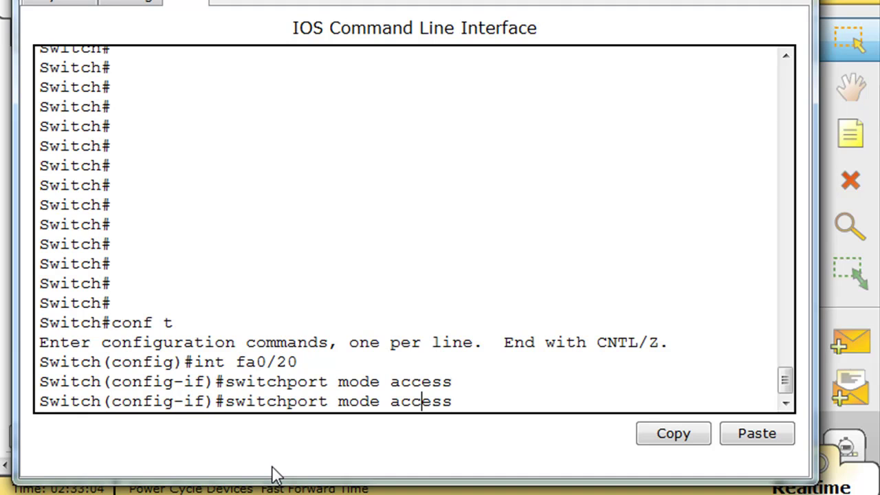
{"action": "key", "text": "BackSpace"}
{"action": "key", "text": "BackSpace"}
{"action": "key", "text": "BackSpace"}
{"action": "key", "text": "BackSpace"}
{"action": "key", "text": "BackSpace"}
{"action": "key", "text": "Right"}
{"action": "key", "text": "Right"}
{"action": "key", "text": "Right"}
{"action": "key", "text": "Right"}
{"action": "key", "text": "Right"}
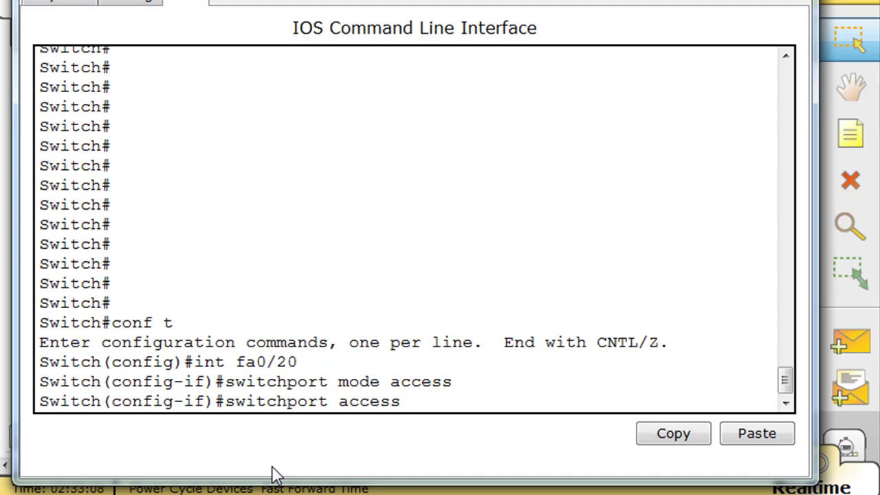
{"action": "key", "text": "BackSpace"}
{"action": "key", "text": "BackSpace"}
{"action": "key", "text": "BackSpace"}
{"action": "key", "text": "BackSpace"}
{"action": "key", "text": "BackSpace"}
{"action": "key", "text": "BackSpace"}
{"action": "key", "text": "BackSpace"}
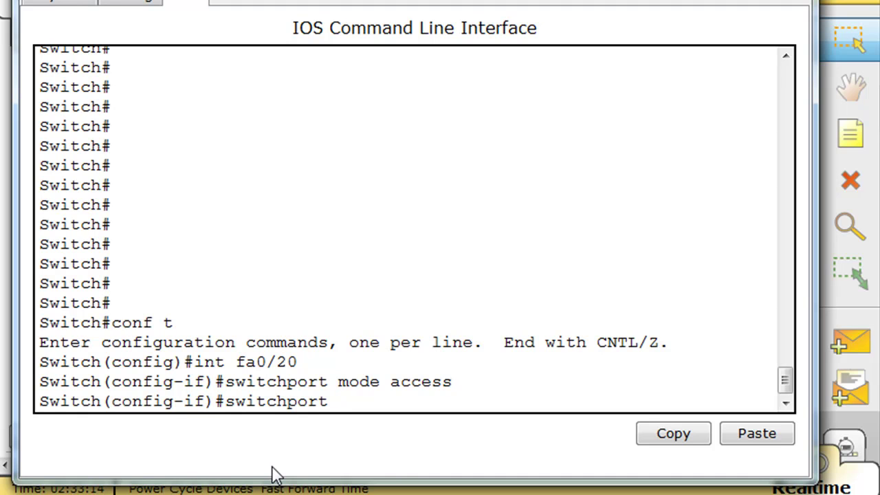
{"action": "key", "text": "BackSpace"}
{"action": "key", "text": "Left"}
{"action": "key", "text": "Left"}
{"action": "key", "text": "Left"}
{"action": "key", "text": "Left"}
{"action": "key", "text": "Left"}
{"action": "key", "text": "Left"}
{"action": "key", "text": "Left"}
{"action": "type", "text": "no"}
{"action": "key", "text": "Right"}
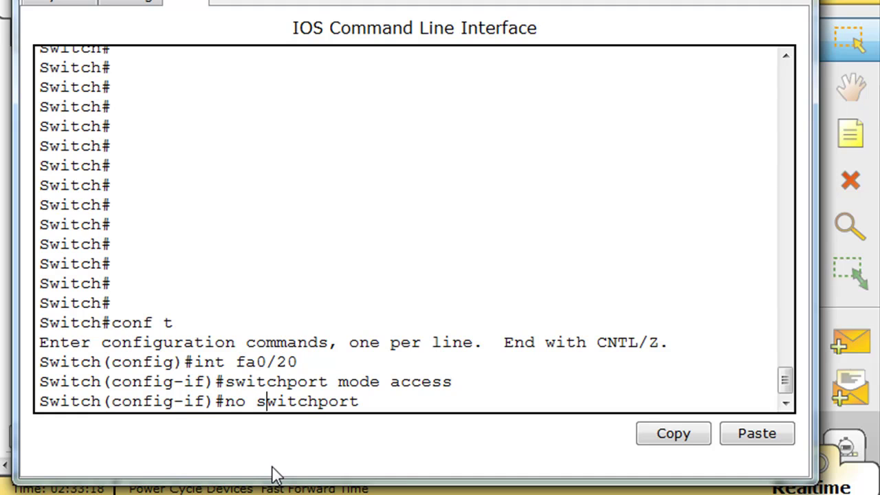
{"action": "key", "text": "Right"}
{"action": "key", "text": "Right"}
{"action": "key", "text": "Right"}
{"action": "key", "text": "Right"}
{"action": "key", "text": "Right"}
{"action": "key", "text": "Right"}
{"action": "key", "text": "Right"}
{"action": "key", "text": "Right"}
{"action": "key", "text": "Right"}
{"action": "type", "text": "access vlan 150"}
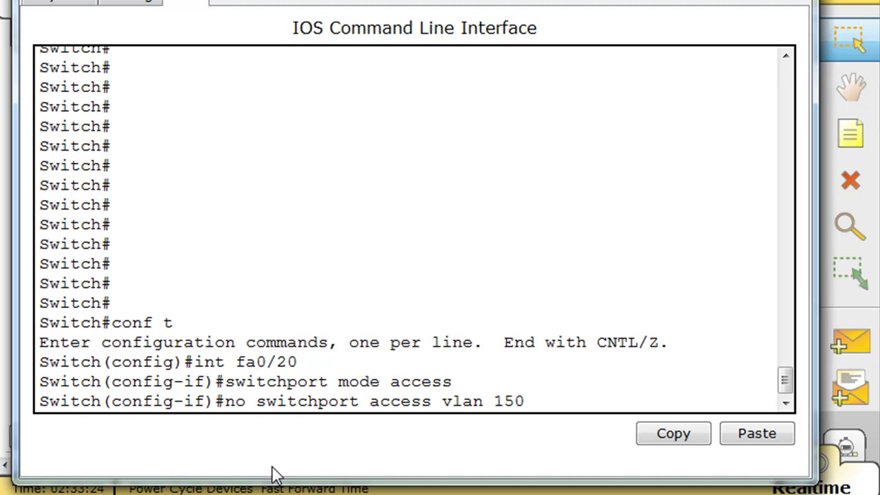
{"action": "key", "text": "Return"}
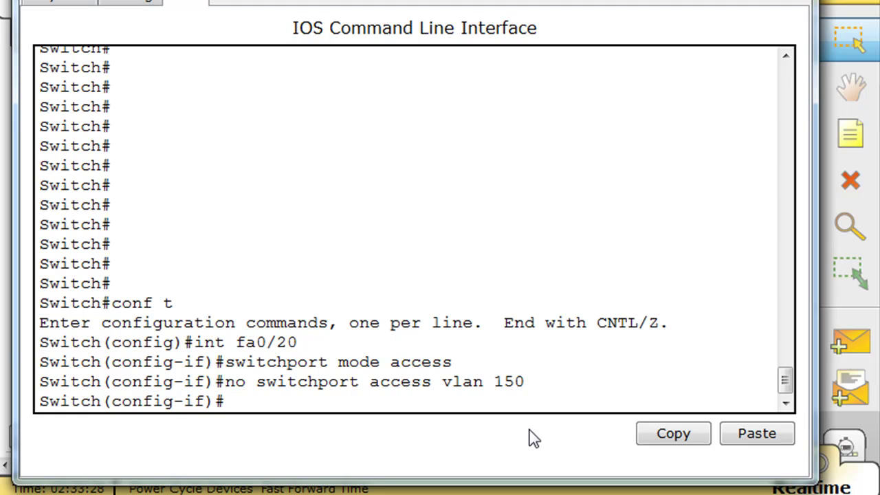
Edit the recalled command back to a bare 'switchport' prefix
{"action": "key", "text": "Up"}
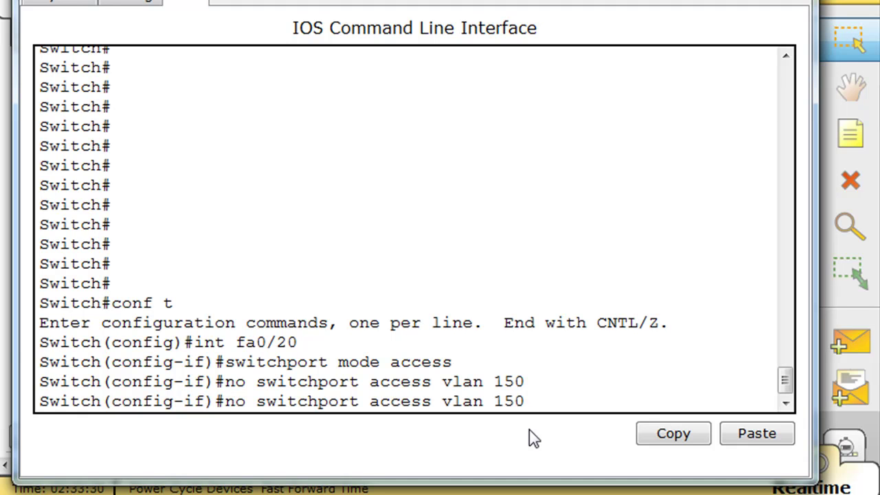
{"action": "key", "text": "BackSpace"}
{"action": "key", "text": "BackSpace"}
{"action": "key", "text": "BackSpace"}
{"action": "key", "text": "BackSpace"}
{"action": "key", "text": "BackSpace"}
{"action": "key", "text": "BackSpace"}
{"action": "key", "text": "BackSpace"}
{"action": "key", "text": "BackSpace"}
{"action": "key", "text": "BackSpace"}
{"action": "key", "text": "BackSpace"}
{"action": "key", "text": "BackSpace"}
{"action": "key", "text": "BackSpace"}
{"action": "key", "text": "BackSpace"}
{"action": "key", "text": "BackSpace"}
{"action": "key", "text": "BackSpace"}
{"action": "key", "text": "BackSpace"}
{"action": "key", "text": "BackSpace"}
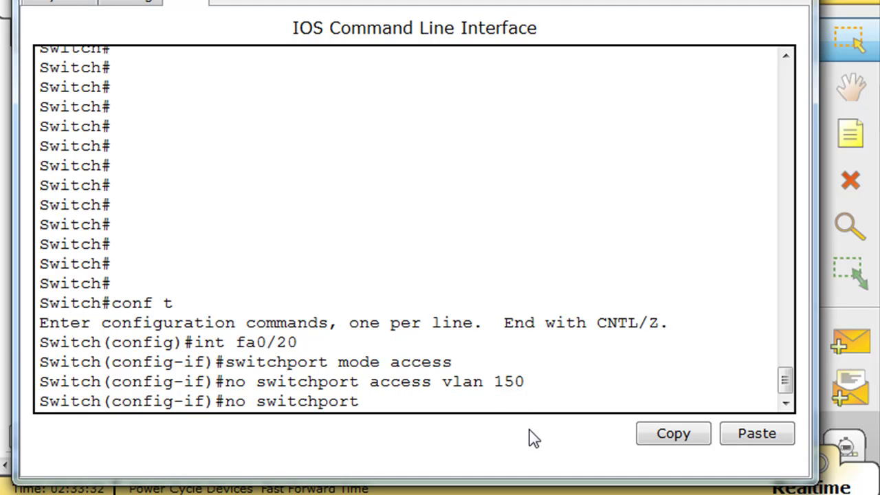
{"action": "key", "text": "Left"}
{"action": "key", "text": "Left"}
{"action": "key", "text": "Left"}
{"action": "key", "text": "Left"}
{"action": "key", "text": "Left"}
{"action": "key", "text": "Left"}
{"action": "key", "text": "Left"}
{"action": "key", "text": "BackSpace"}
{"action": "key", "text": "BackSpace"}
{"action": "key", "text": "BackSpace"}
{"action": "key", "text": "Right"}
{"action": "key", "text": "Right"}
{"action": "key", "text": "Right"}
{"action": "key", "text": "Right"}
{"action": "key", "text": "Right"}
{"action": "key", "text": "Right"}
{"action": "key", "text": "Right"}
{"action": "key", "text": "Right"}
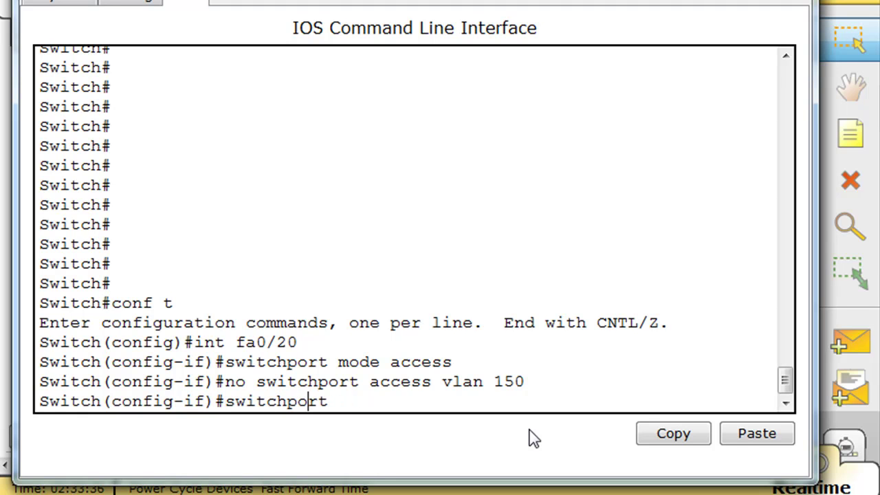
{"action": "key", "text": "Right"}
Apply 'switchport voice vlan 150' to Fa0/20, locating the voice option via ? help
{"action": "type", "text": "?"}
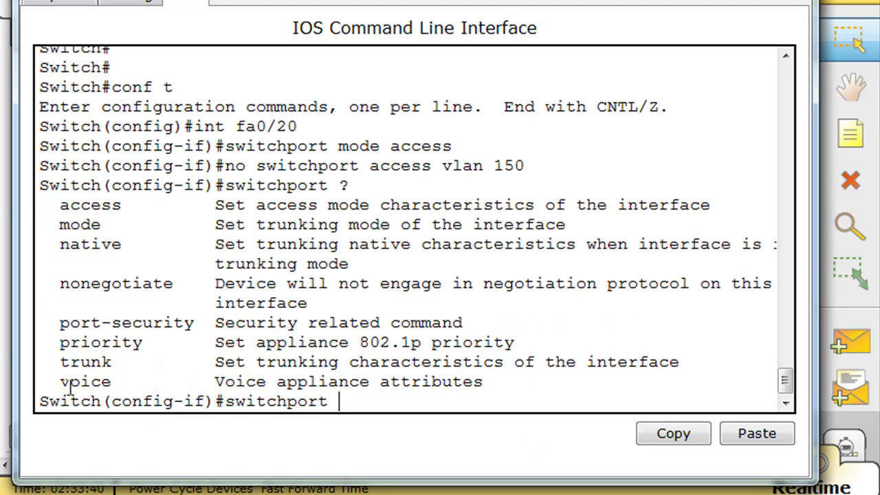
{"action": "left_click_drag", "start_coordinate": [59, 382], "coordinate": [124, 382]}
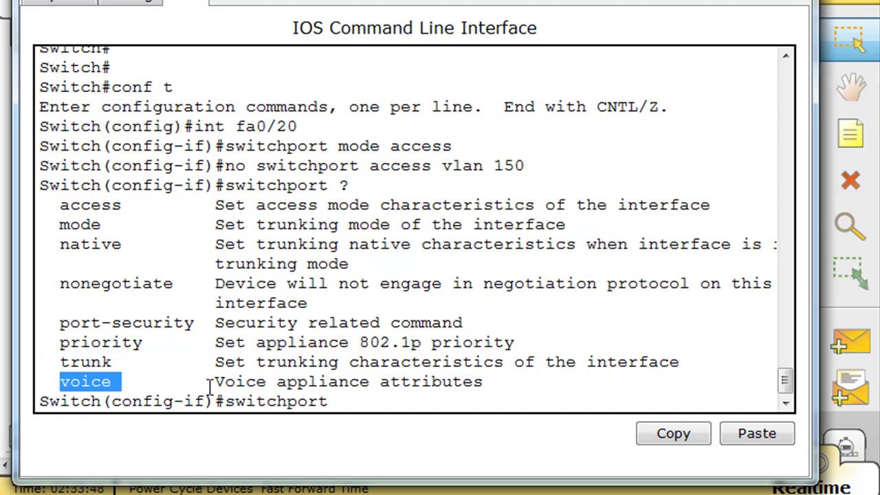
{"action": "left_click", "coordinate": [342, 407]}
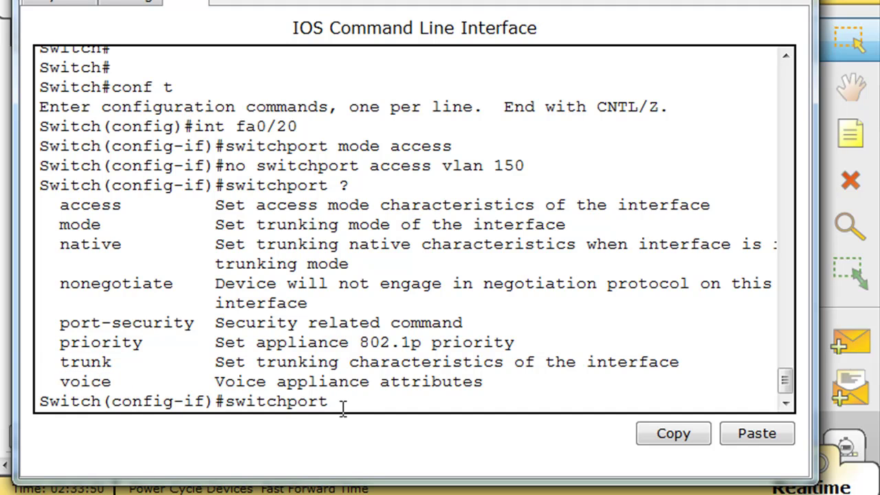
{"action": "type", "text": "voice ?"}
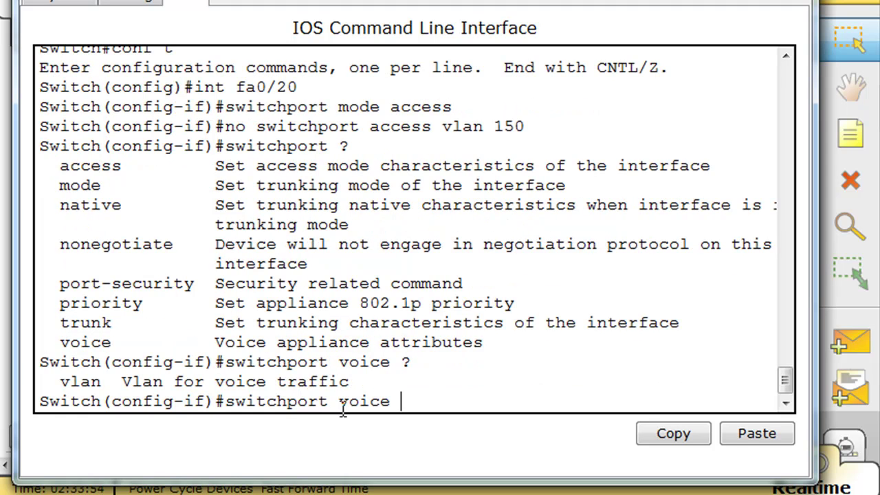
{"action": "type", "text": "vlan 150"}
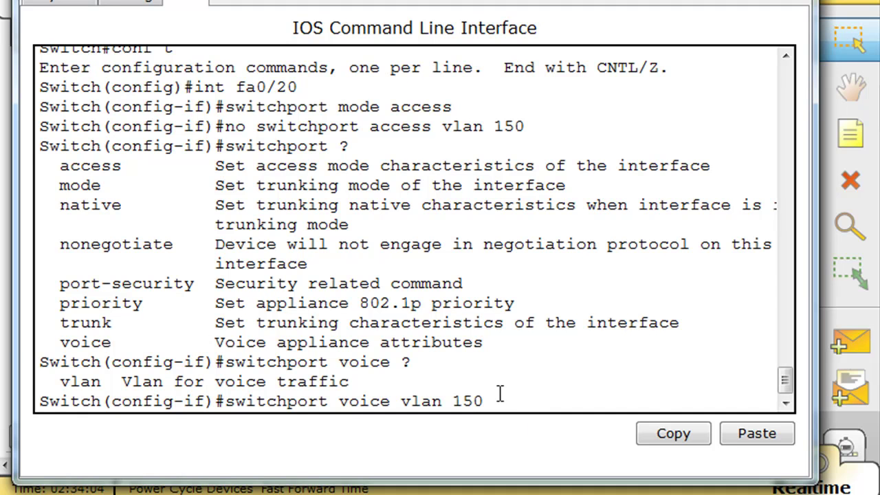
{"action": "key", "text": "Return"}
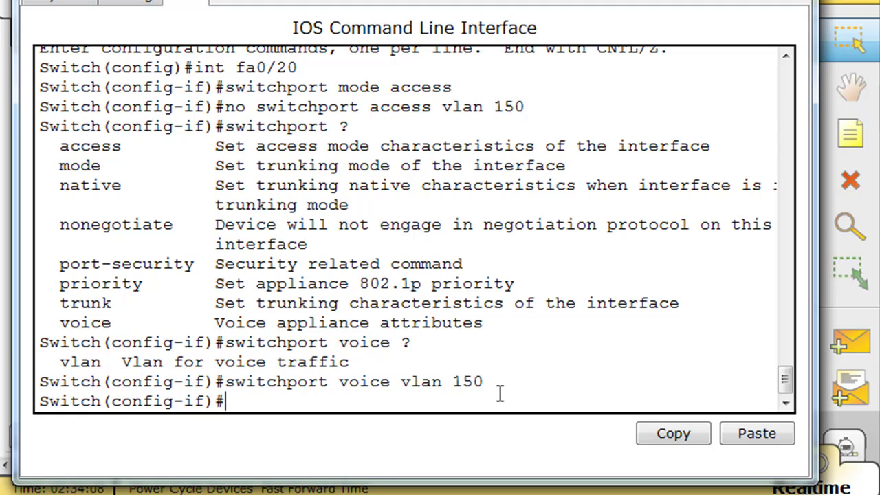
{"action": "key", "text": "Up"}
{"action": "key", "text": "Up"}
{"action": "key", "text": "Up"}
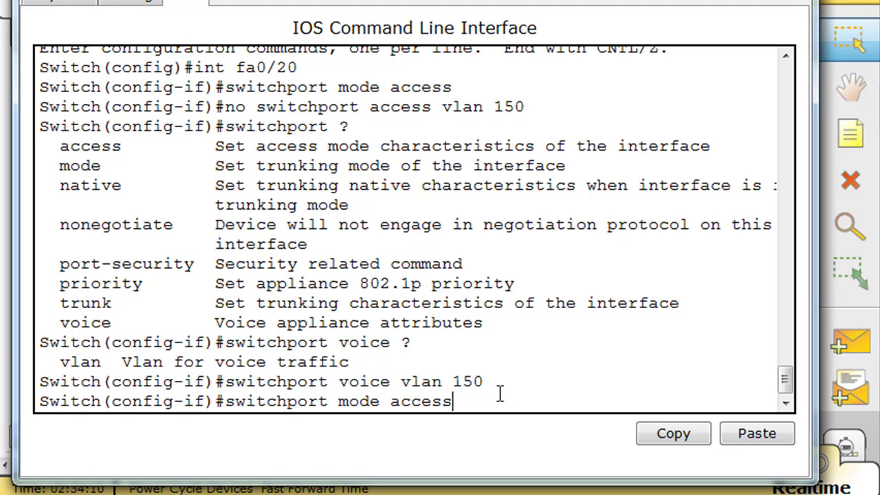
{"action": "key", "text": "BackSpace"}
{"action": "key", "text": "BackSpace"}
{"action": "key", "text": "BackSpace"}
{"action": "key", "text": "BackSpace"}
{"action": "key", "text": "BackSpace"}
{"action": "key", "text": "BackSpace"}
{"action": "key", "text": "BackSpace"}
{"action": "key", "text": "BackSpace"}
{"action": "key", "text": "BackSpace"}
{"action": "key", "text": "BackSpace"}
{"action": "key", "text": "BackSpace"}
{"action": "key", "text": "BackSpace"}
{"action": "key", "text": "BackSpace"}
{"action": "key", "text": "BackSpace"}
{"action": "key", "text": "BackSpace"}
{"action": "key", "text": "BackSpace"}
{"action": "key", "text": "BackSpace"}
{"action": "key", "text": "BackSpace"}
{"action": "key", "text": "BackSpace"}
{"action": "key", "text": "BackSpace"}
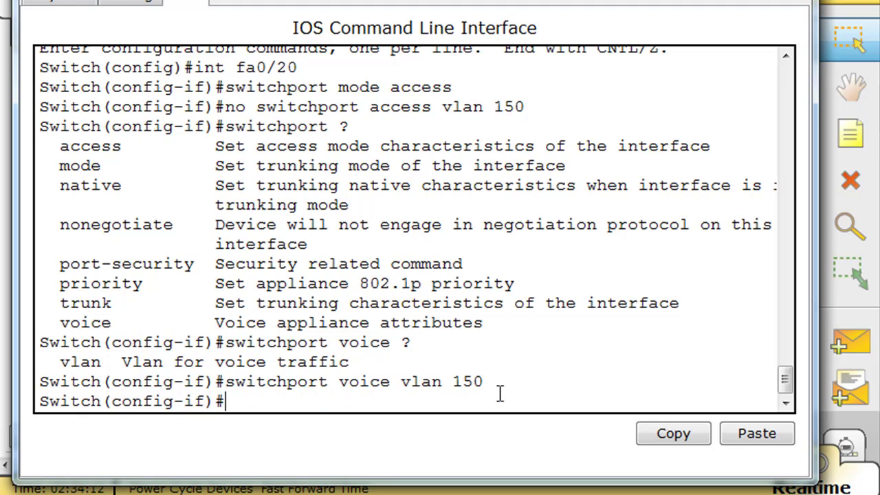
Make Fa0/21 an access port with voice VLAN 150 using recalled commands
{"action": "type", "text": "int fa"}
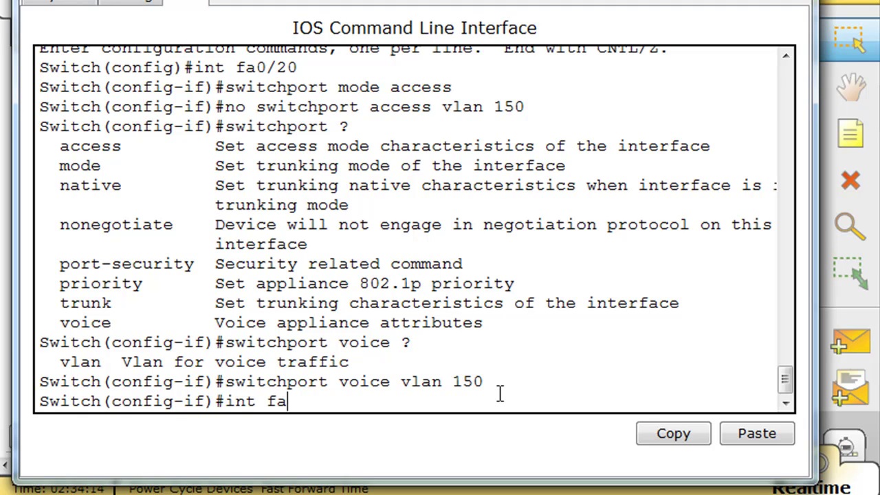
{"action": "type", "text": "0/21"}
{"action": "key", "text": "Return"}
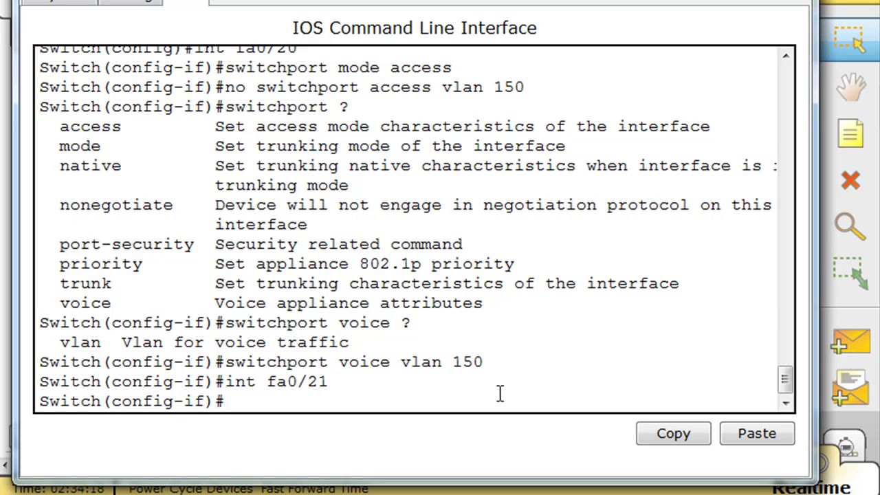
{"action": "key", "text": "Up"}
{"action": "key", "text": "Up"}
{"action": "key", "text": "Up"}
{"action": "key", "text": "Up"}
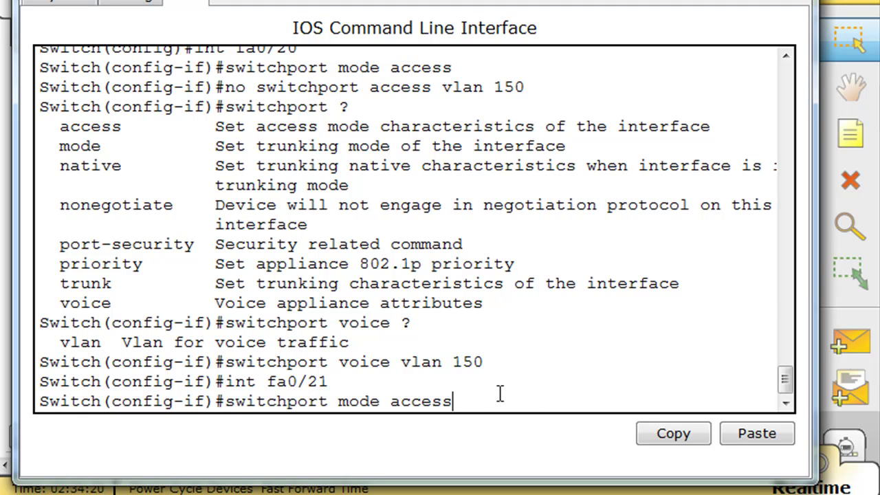
{"action": "key", "text": "Return"}
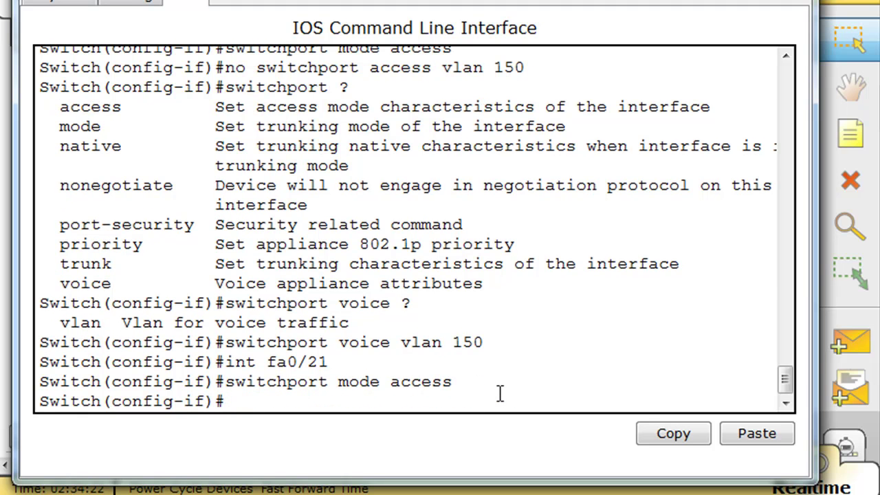
{"action": "key", "text": "Up"}
{"action": "key", "text": "Up"}
{"action": "key", "text": "Up"}
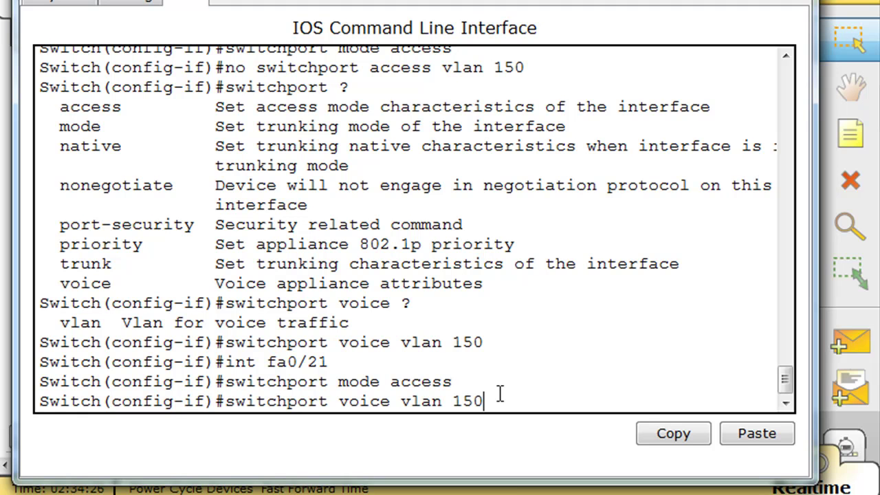
{"action": "key", "text": "Return"}
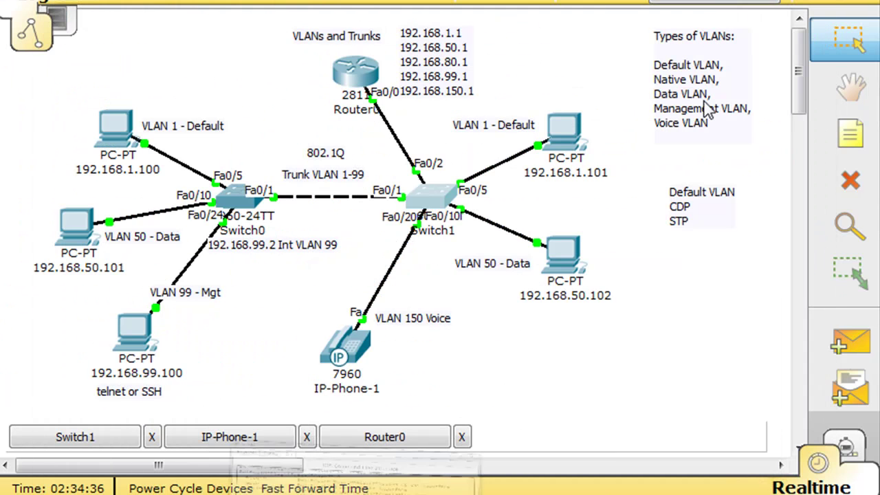
Close the switch console, add IP Phone2, and cable it straight-through to Switch1 Fa0/21
{"action": "left_click", "coordinate": [745, 2]}
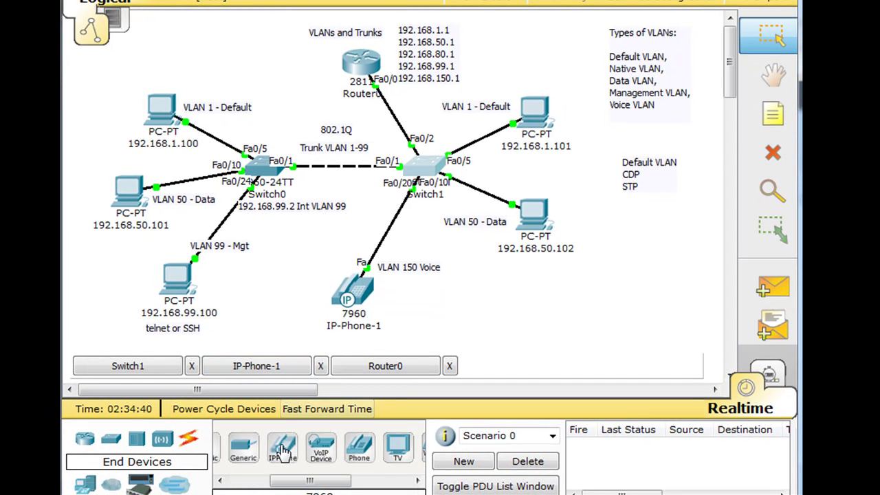
{"action": "left_click_drag", "start_coordinate": [283, 451], "coordinate": [465, 303]}
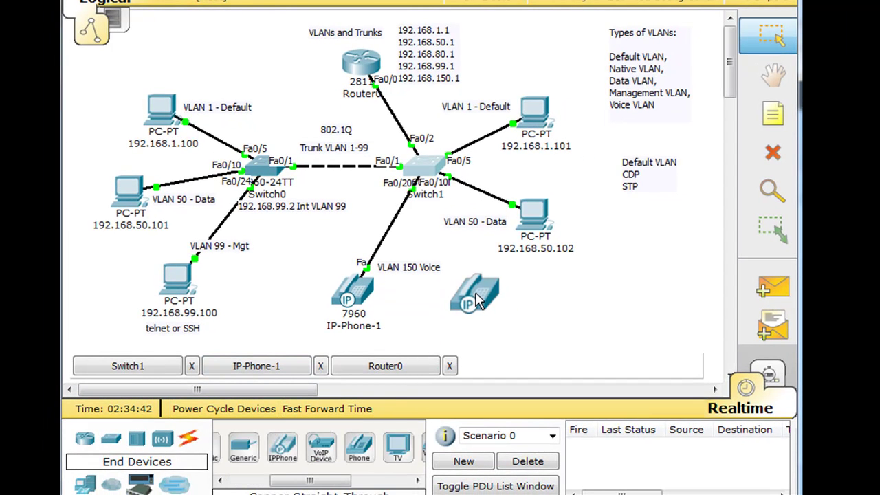
{"action": "left_click", "coordinate": [189, 439]}
{"action": "left_click", "coordinate": [309, 447]}
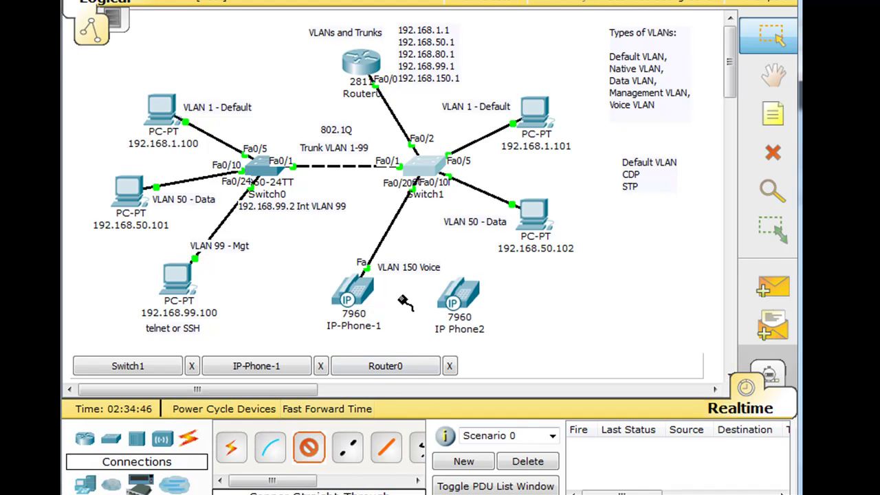
{"action": "left_click", "coordinate": [462, 293]}
{"action": "left_click", "coordinate": [466, 288]}
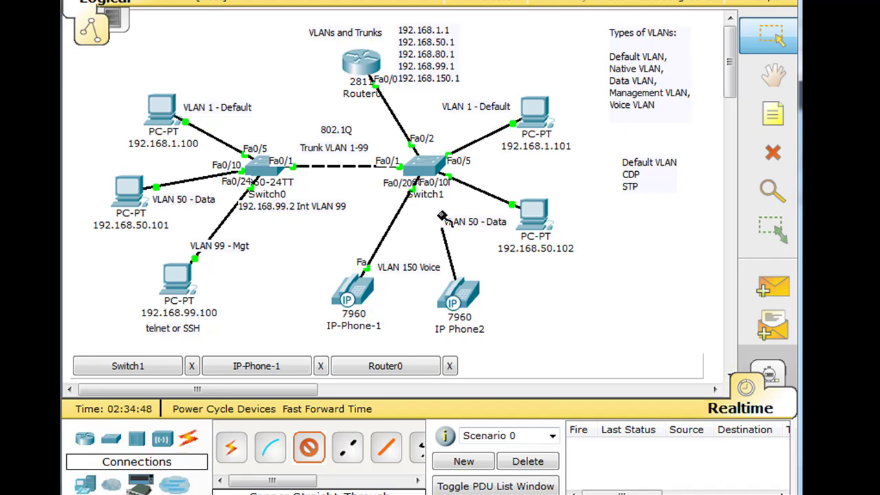
{"action": "left_click", "coordinate": [429, 171]}
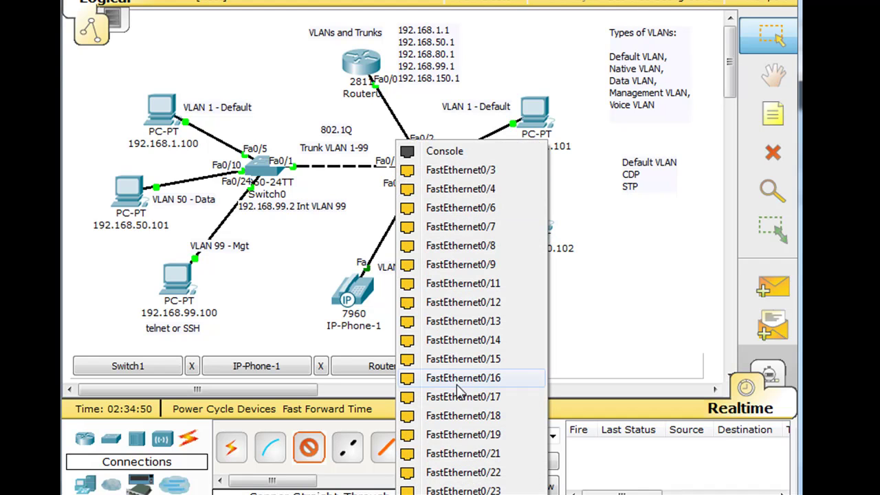
{"action": "left_click", "coordinate": [454, 454]}
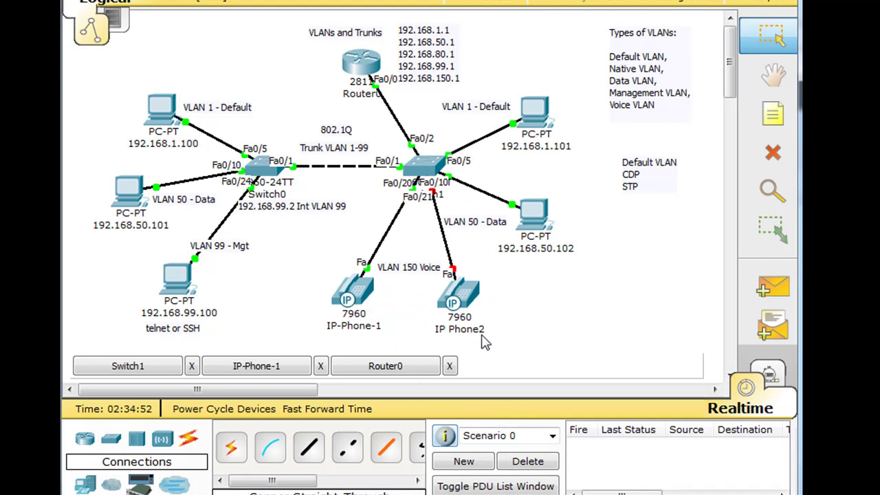
Plug the IP_PHONE_POWER_ADAPTER into IP Phone2 so its link to Switch1 turns green
{"action": "left_click", "coordinate": [471, 294]}
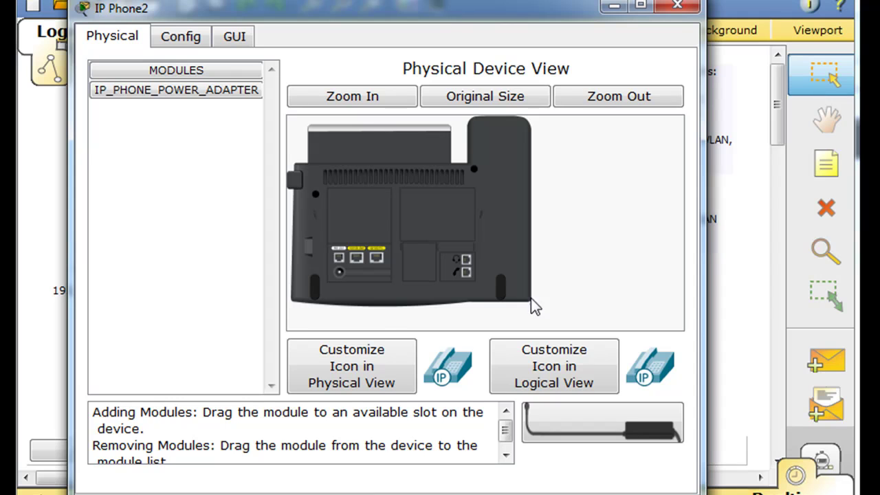
{"action": "left_click_drag", "start_coordinate": [378, 384], "coordinate": [325, 348]}
{"action": "left_click_drag", "start_coordinate": [516, 384], "coordinate": [339, 274]}
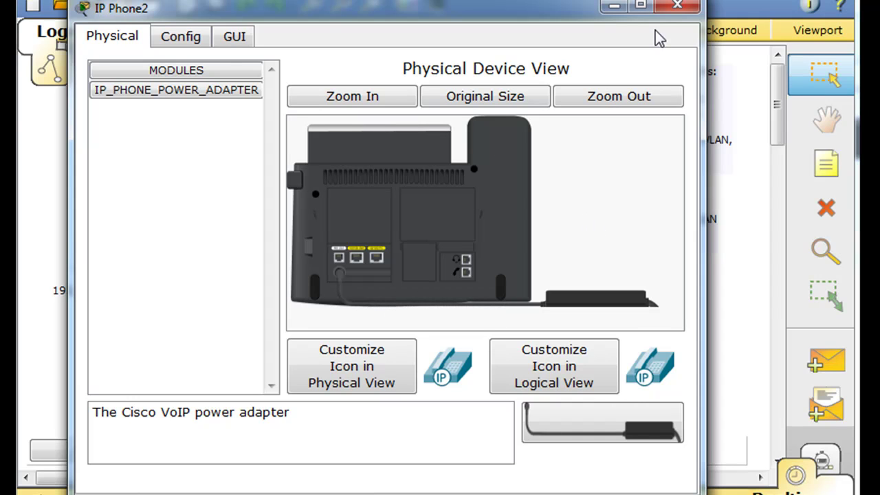
{"action": "left_click", "coordinate": [678, 6]}
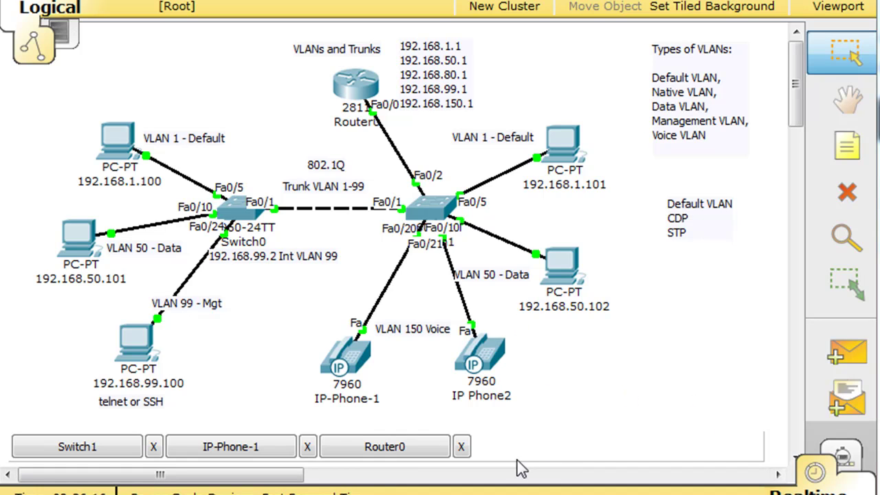
View IP-Phone-1's display, then set its window aside to see the topology
{"action": "left_click", "coordinate": [350, 359]}
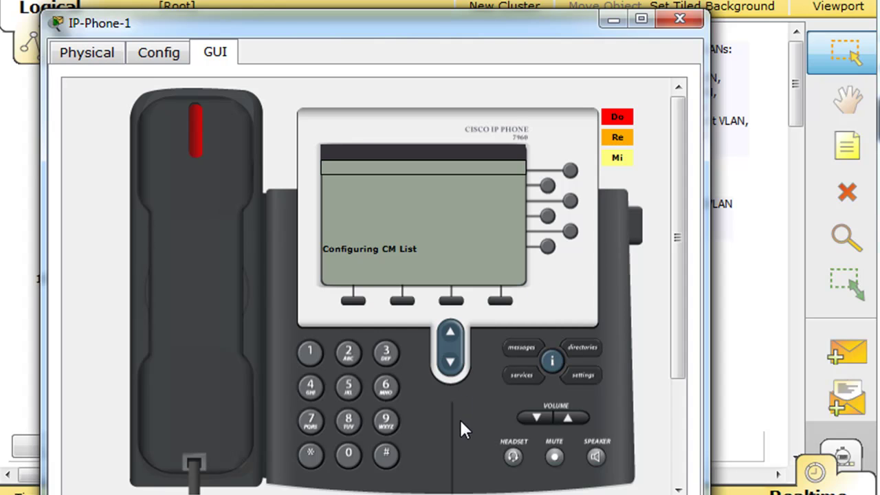
{"action": "left_click", "coordinate": [614, 21]}
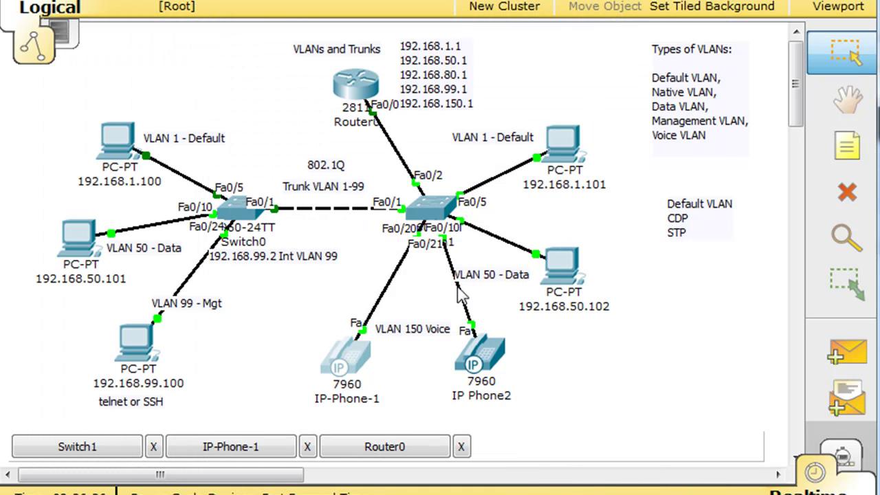
Enter global configuration on Router0 and look up the ephone and ephone-dn commands in help
{"action": "left_click", "coordinate": [356, 86]}
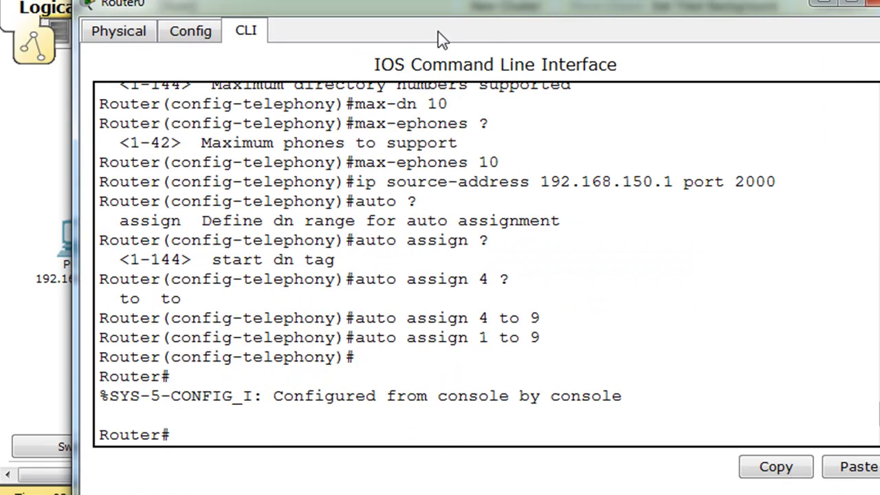
{"action": "left_click_drag", "start_coordinate": [499, 23], "coordinate": [454, 4]}
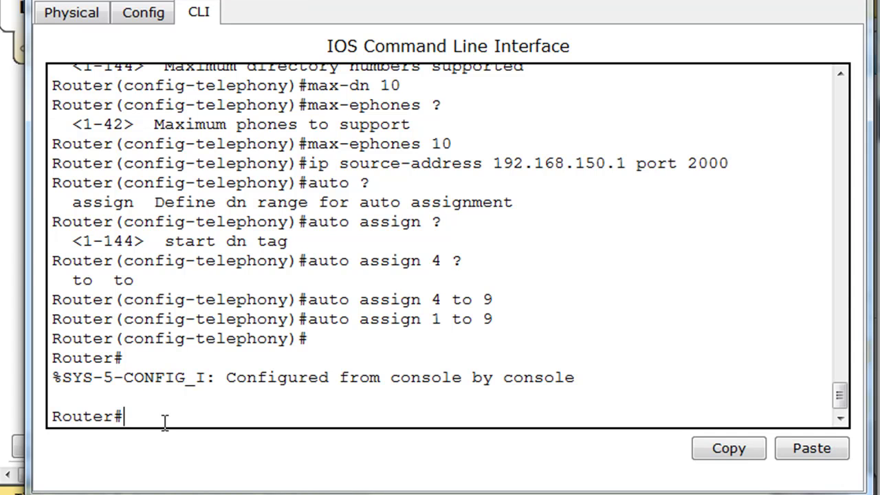
{"action": "type", "text": "conf t"}
{"action": "key", "text": "Return"}
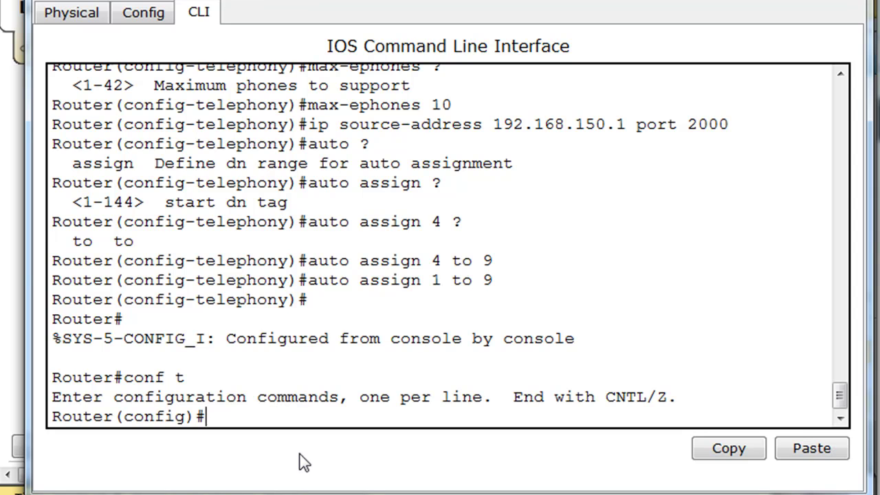
{"action": "type", "text": "?"}
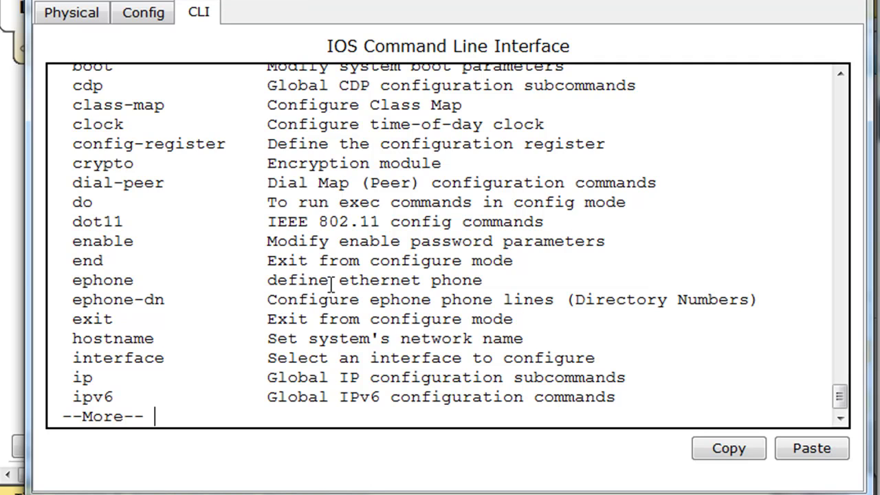
{"action": "left_click_drag", "start_coordinate": [61, 280], "coordinate": [143, 284]}
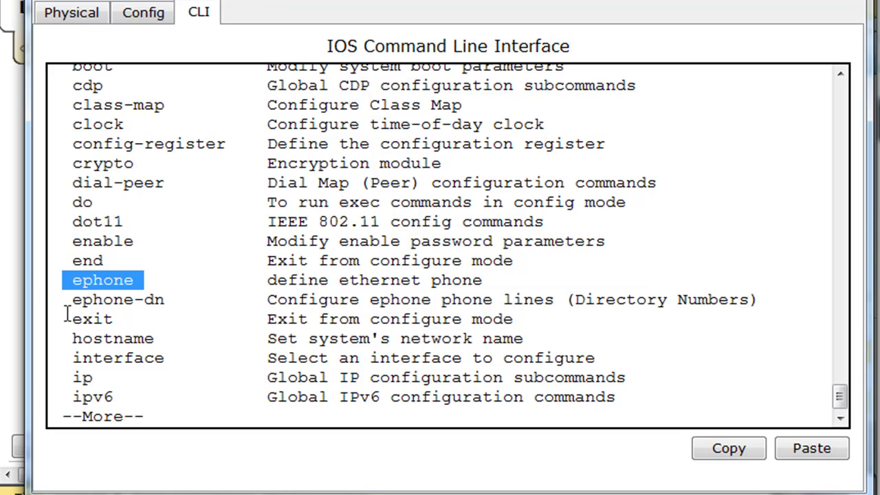
{"action": "left_click_drag", "start_coordinate": [64, 301], "coordinate": [177, 302]}
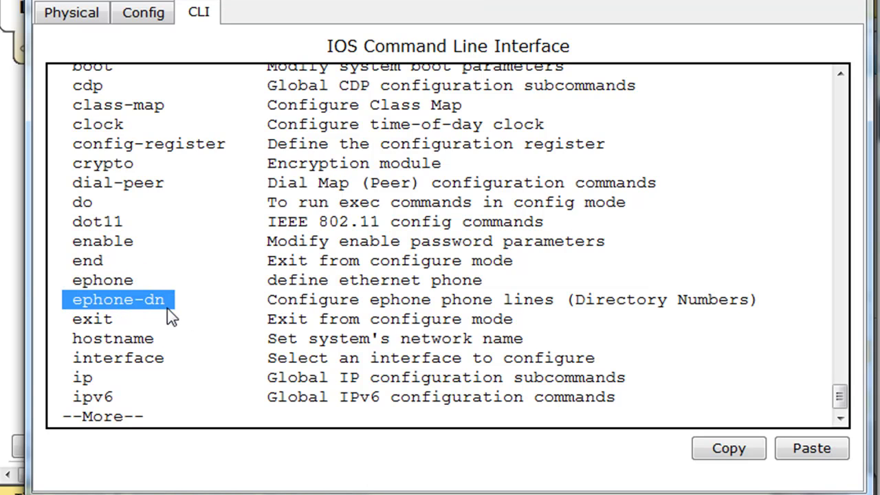
{"action": "key", "text": "space"}
{"action": "key", "text": "space"}
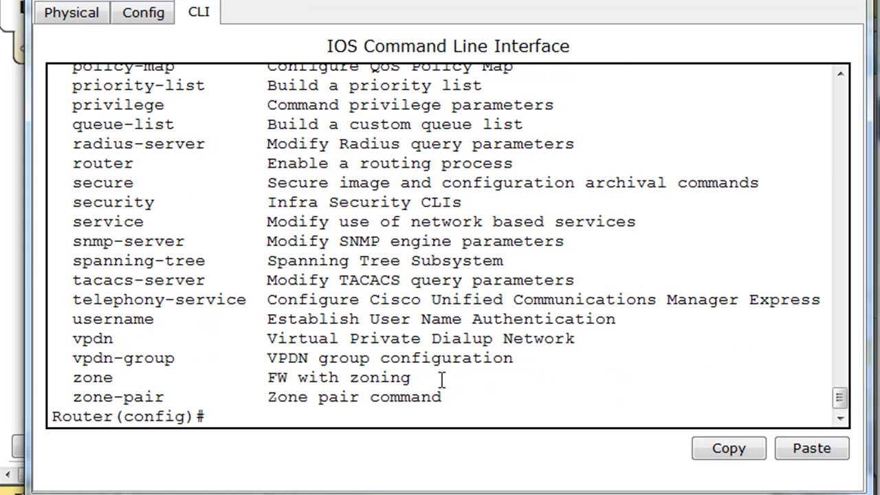
Create ephone-dn 1 on the router with number 62001
{"action": "type", "text": "ephone-"}
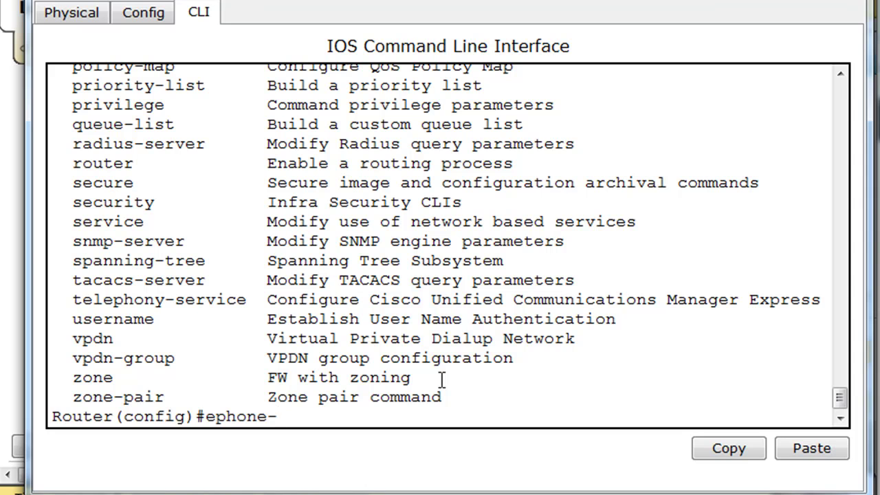
{"action": "type", "text": "dn ?"}
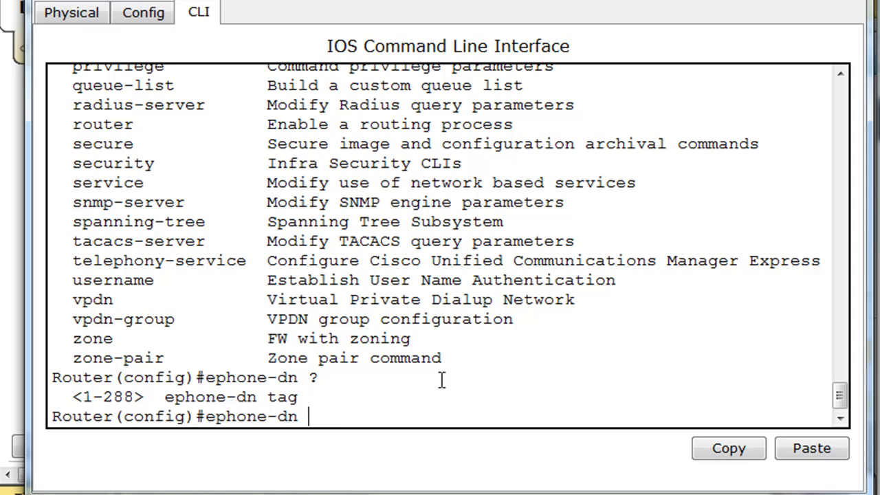
{"action": "type", "text": "1"}
{"action": "key", "text": "Return"}
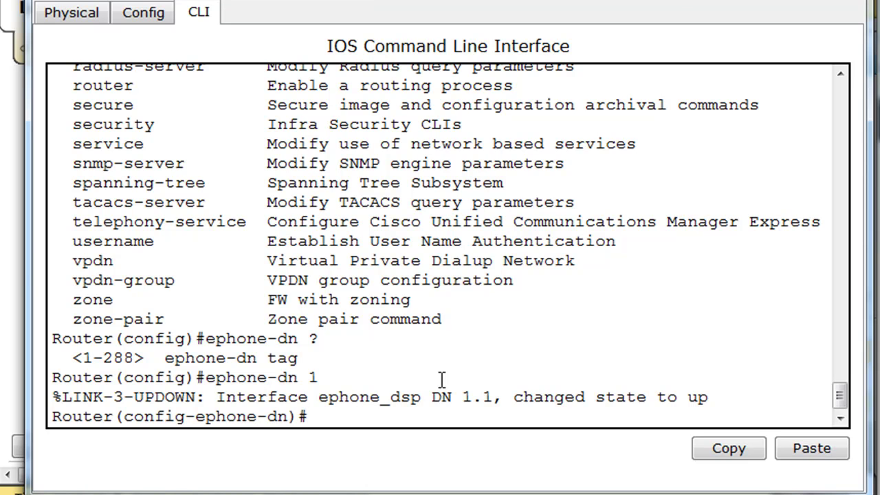
{"action": "type", "text": "number"}
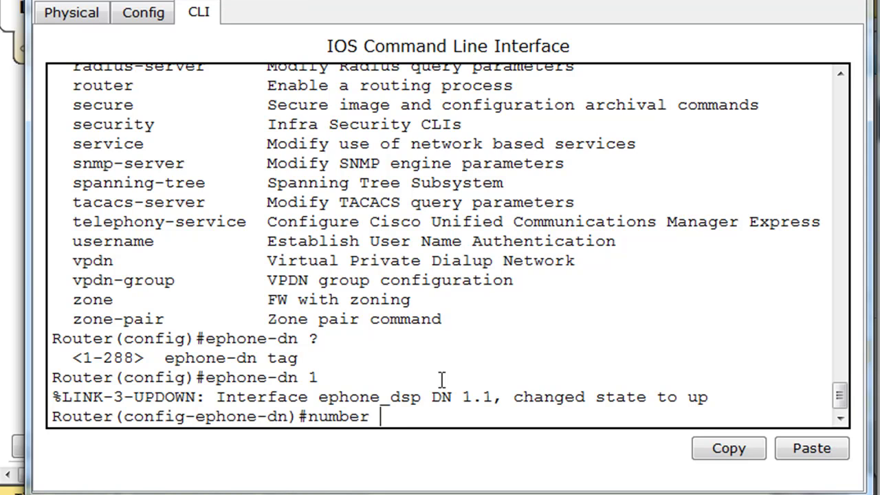
{"action": "type", "text": " 62001"}
{"action": "key", "text": "Return"}
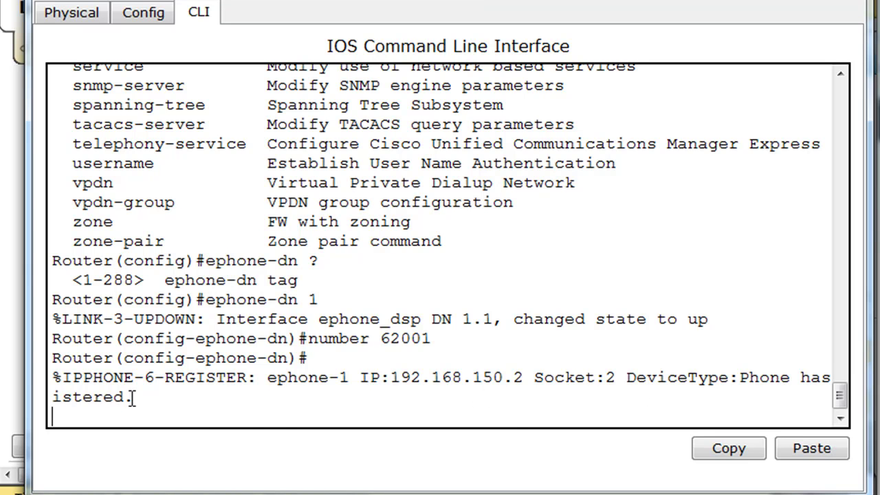
Create ephone-dn 2 and give it number 62002 by editing the recalled number command
{"action": "key", "text": "Return"}
{"action": "key", "text": "Up"}
{"action": "key", "text": "Up"}
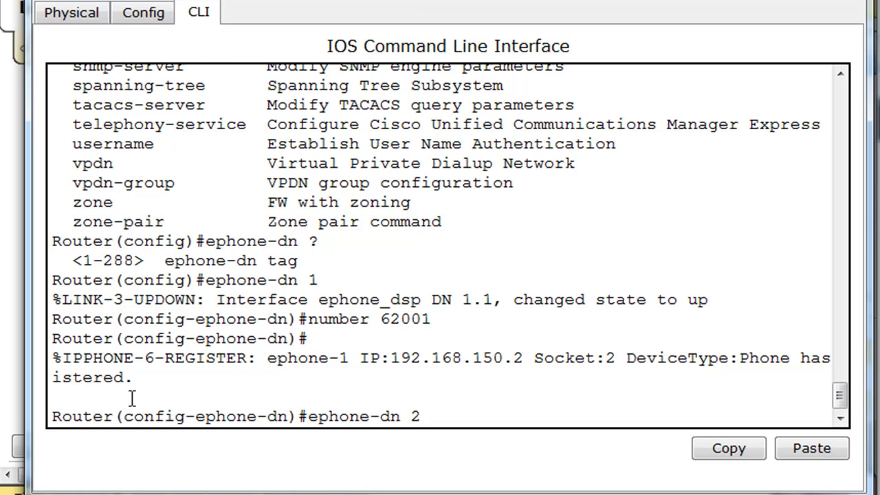
{"action": "key", "text": "Return"}
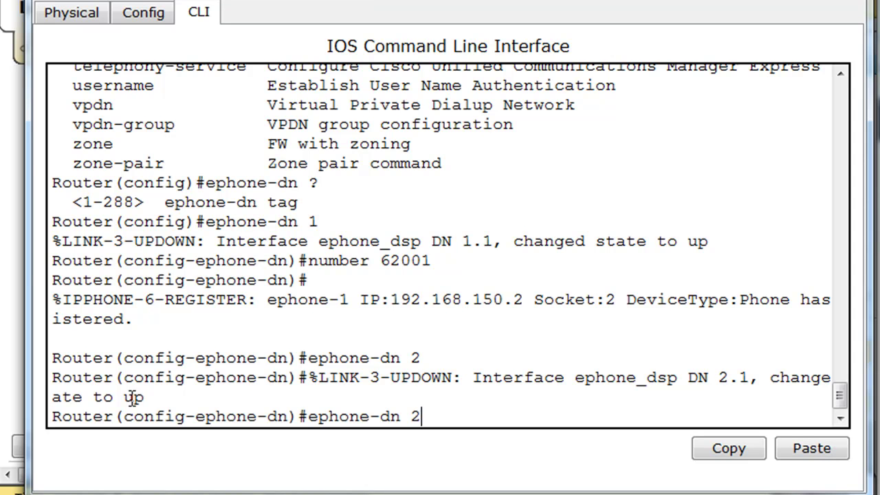
{"action": "key", "text": "Up"}
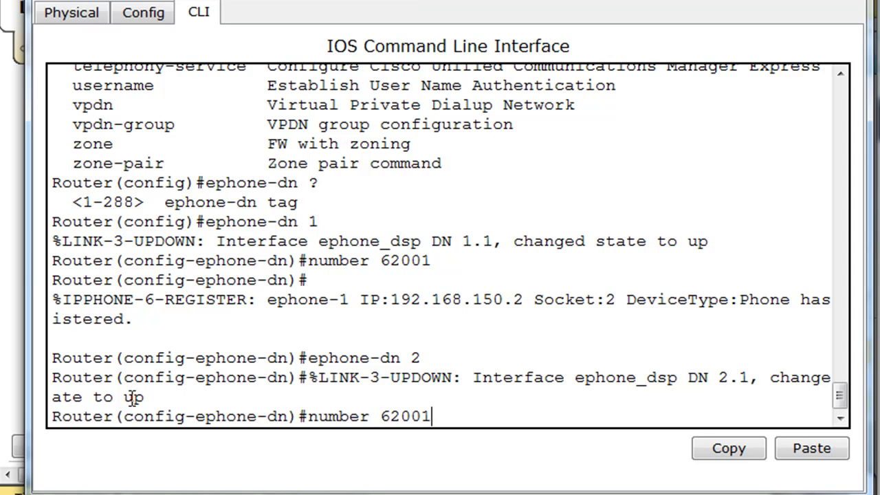
{"action": "key", "text": "BackSpace"}
{"action": "type", "text": "2"}
{"action": "key", "text": "Return"}
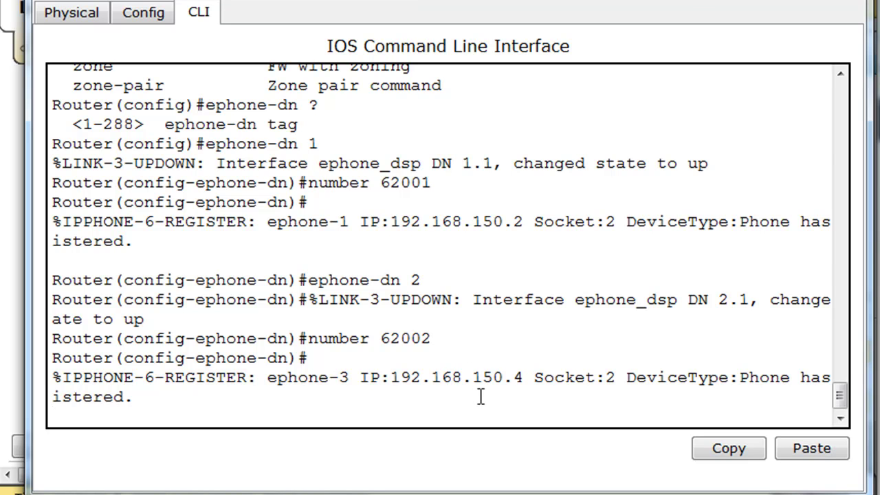
Close the router CLI and check that IP-Phone-1's display shows extension 62001
{"action": "left_click", "coordinate": [780, 2]}
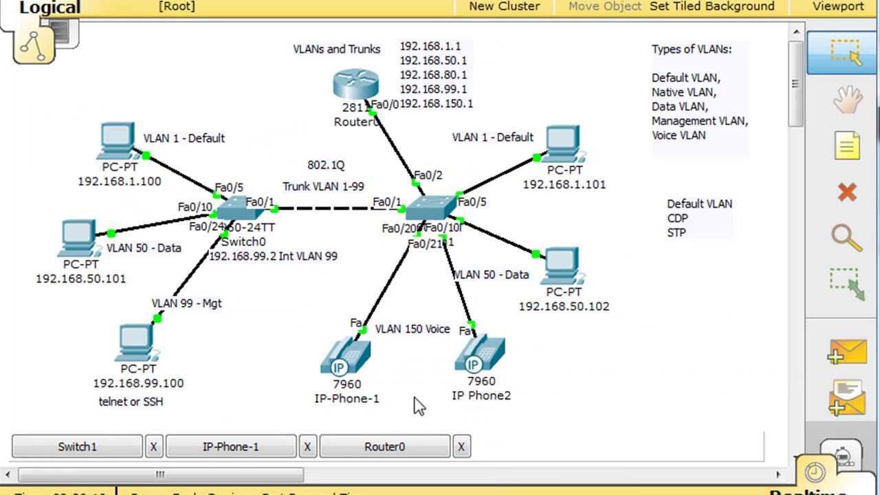
{"action": "left_click", "coordinate": [347, 356]}
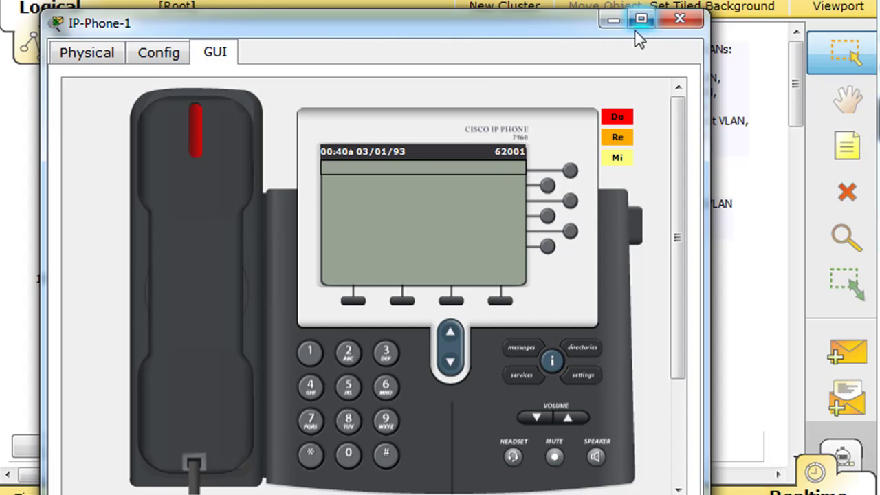
{"action": "left_click", "coordinate": [611, 22]}
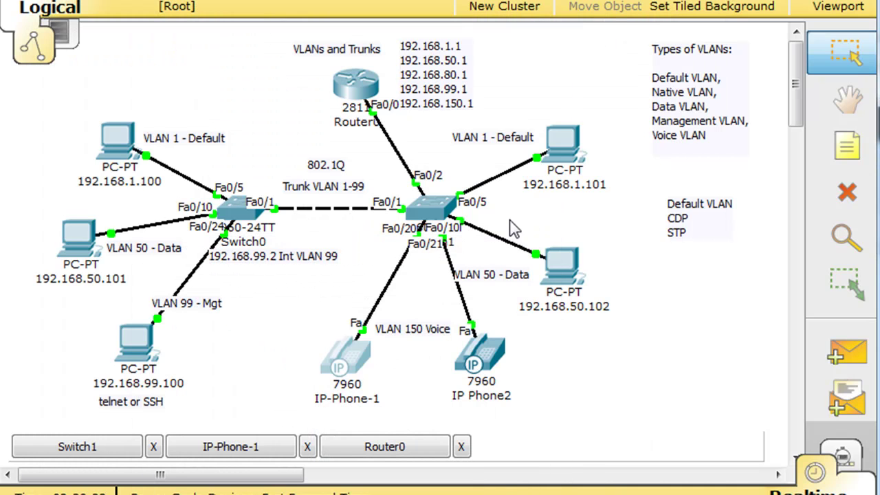
Confirm both phones carry lines 62001 and 62002, then open IP Phone2's device window
{"action": "mouse_move", "coordinate": [347, 370]}
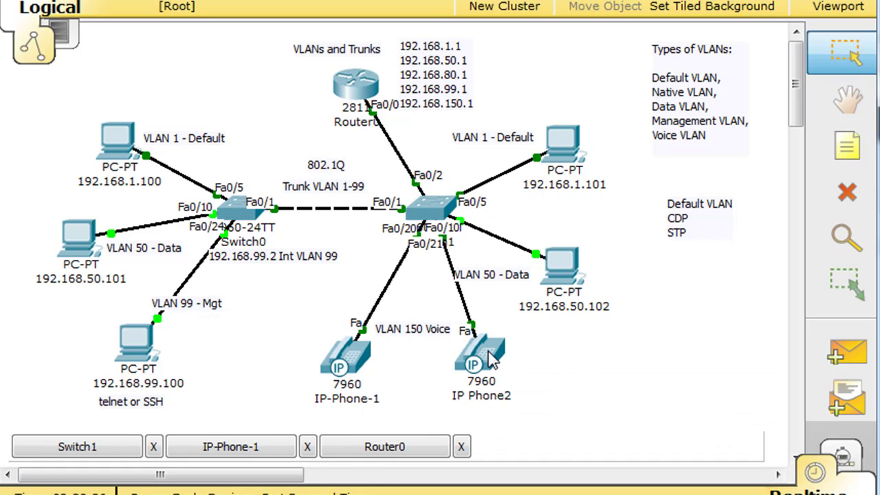
{"action": "mouse_move", "coordinate": [492, 359]}
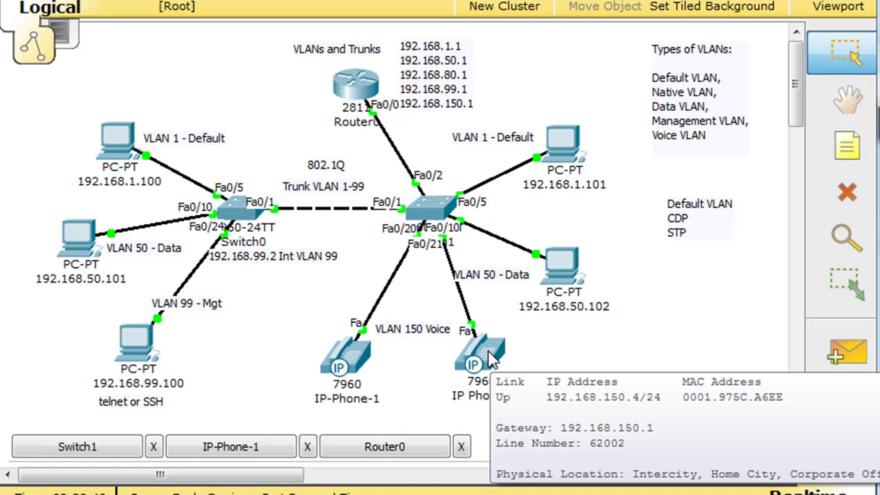
{"action": "left_click", "coordinate": [491, 359]}
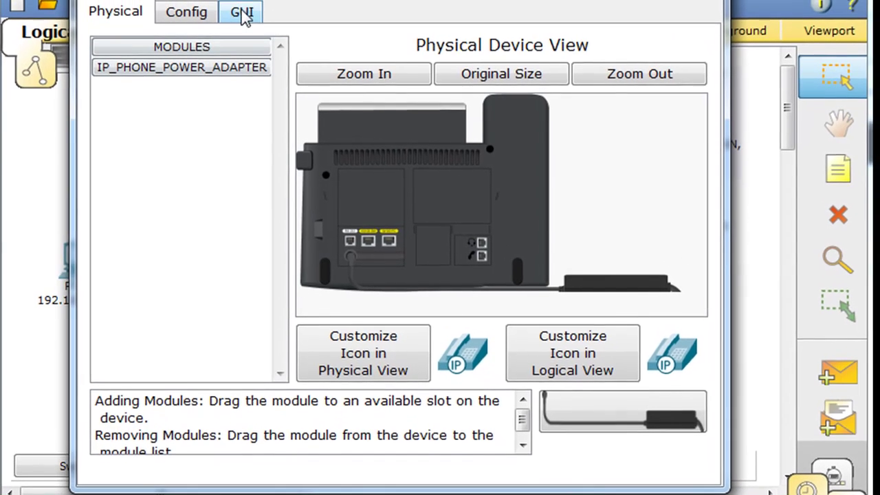
From IP Phone2, dial extension 62001 and lift the handset to place the call
{"action": "left_click", "coordinate": [243, 13]}
{"action": "left_click_drag", "start_coordinate": [368, 1], "coordinate": [306, 8]}
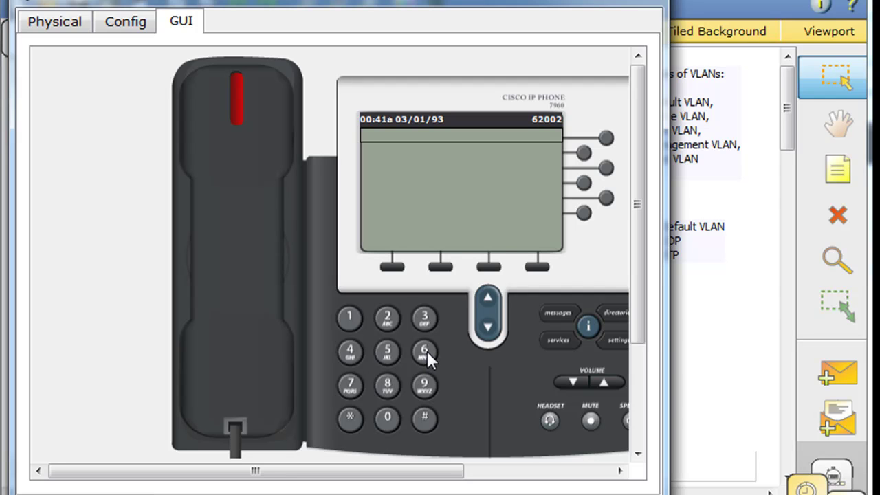
{"action": "left_click_drag", "start_coordinate": [664, 300], "coordinate": [798, 294]}
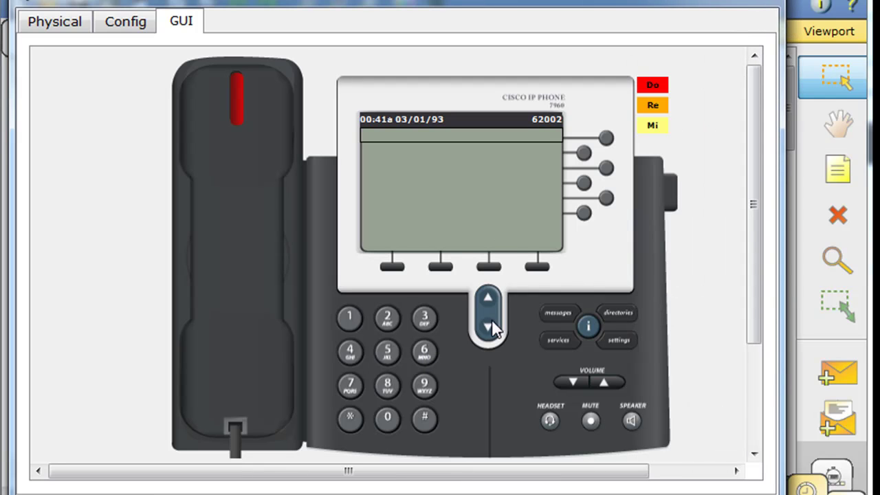
{"action": "left_click", "coordinate": [386, 319]}
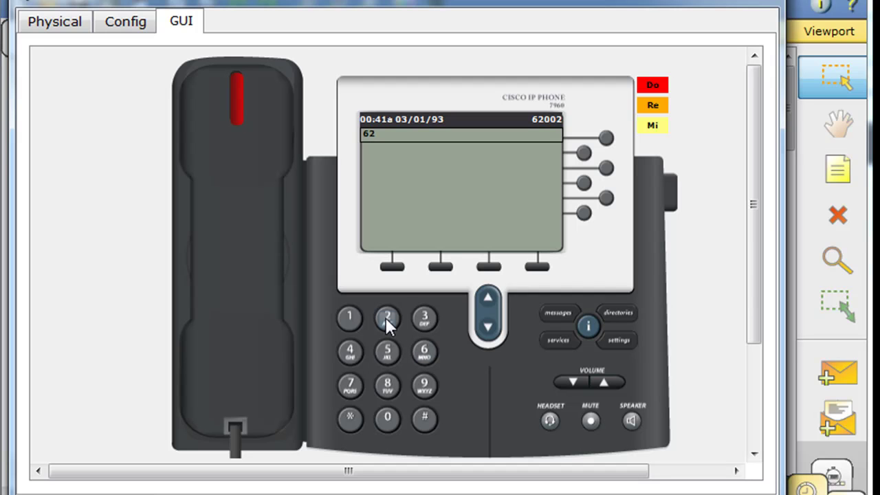
{"action": "left_click", "coordinate": [388, 417]}
{"action": "left_click", "coordinate": [388, 419]}
{"action": "left_click", "coordinate": [247, 286]}
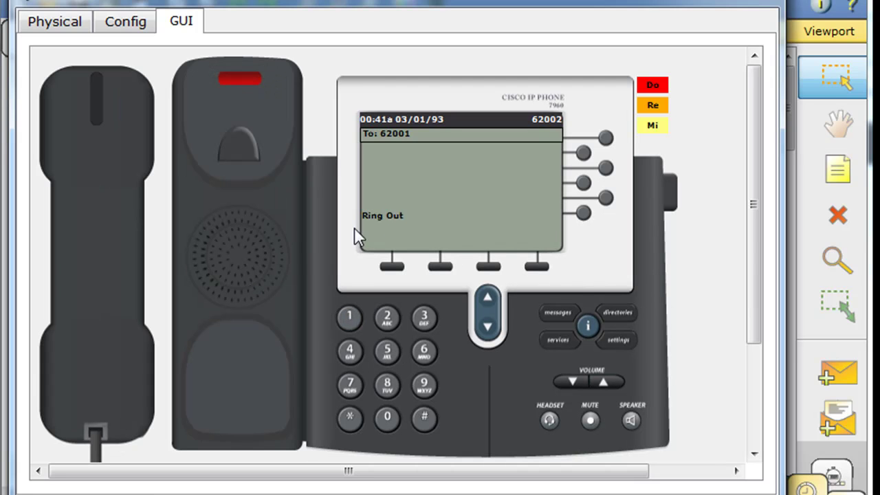
{"action": "left_click", "coordinate": [691, 1]}
Answer the incoming call on IP-Phone-1, then hang up once connected
{"action": "left_click", "coordinate": [348, 371]}
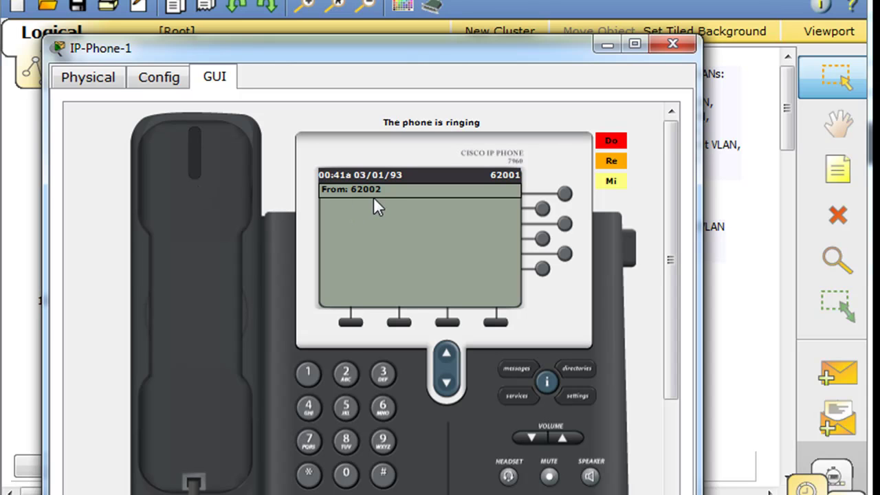
{"action": "left_click", "coordinate": [218, 224]}
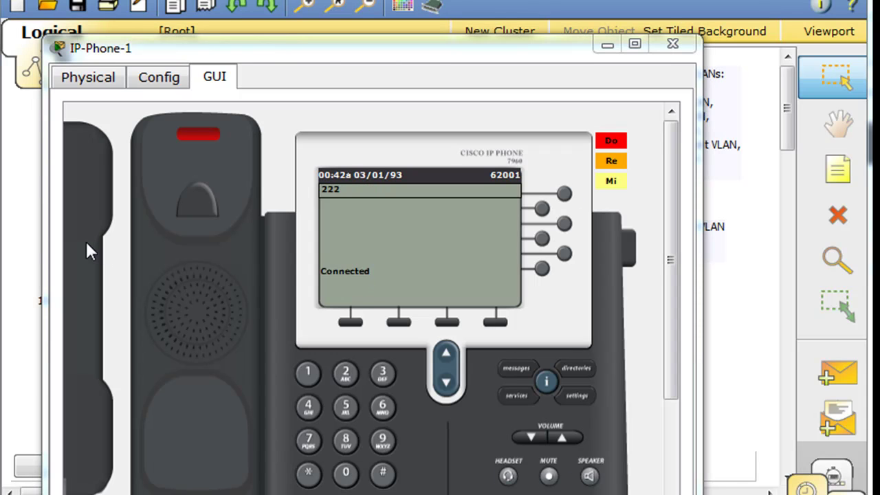
{"action": "left_click", "coordinate": [89, 249]}
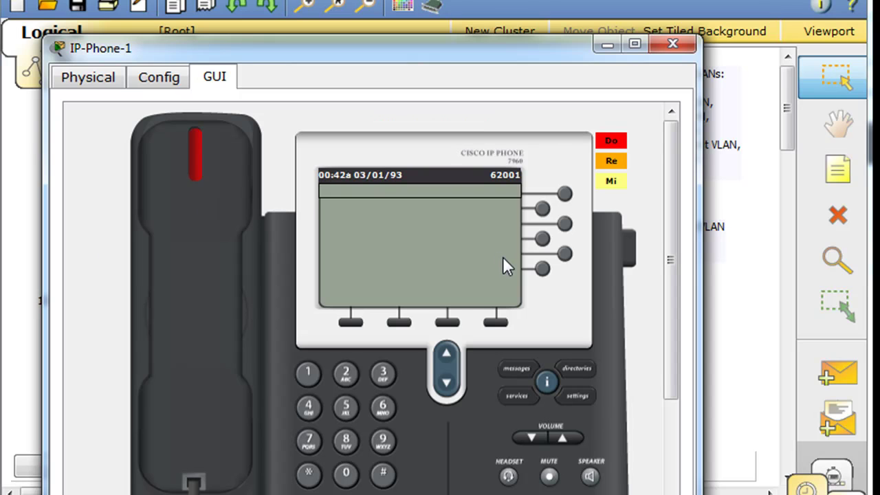
On IP-Phone-1, dial 62002 and lift the handset to place the call
{"action": "left_click", "coordinate": [382, 406]}
{"action": "left_click", "coordinate": [346, 373]}
{"action": "left_click", "coordinate": [346, 473]}
{"action": "left_click", "coordinate": [346, 473]}
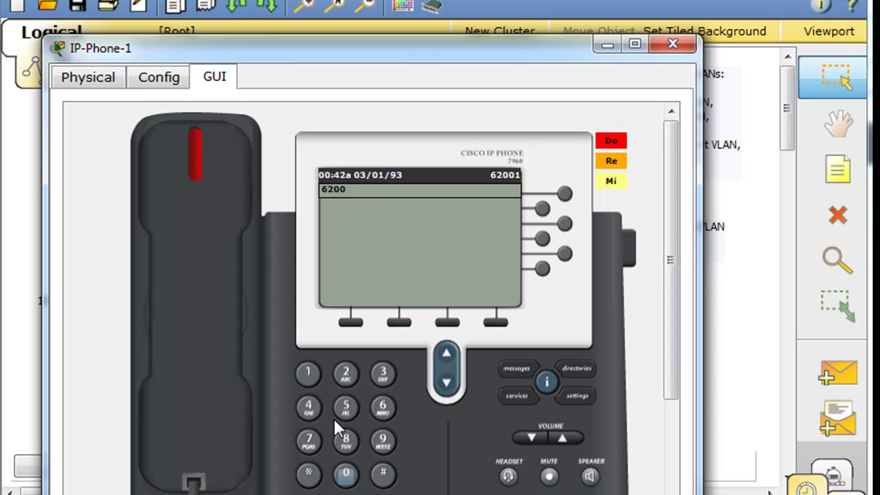
{"action": "left_click", "coordinate": [346, 375]}
{"action": "left_click", "coordinate": [196, 289]}
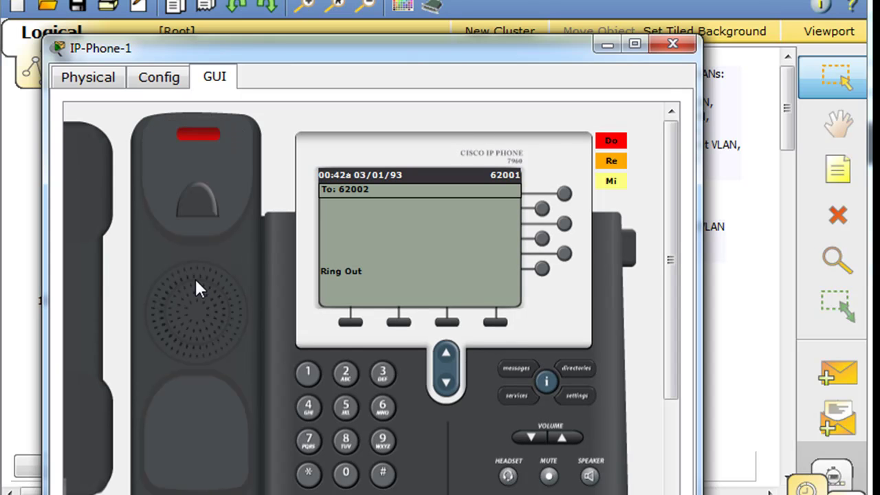
Check that IP Phone2 is ringing with a call from 62001, then put its handset on hook
{"action": "left_click", "coordinate": [607, 44]}
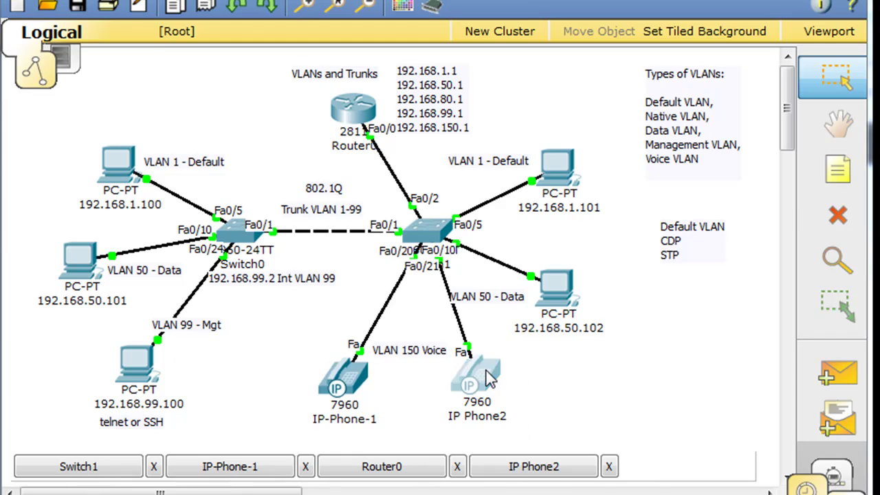
{"action": "left_click", "coordinate": [487, 377]}
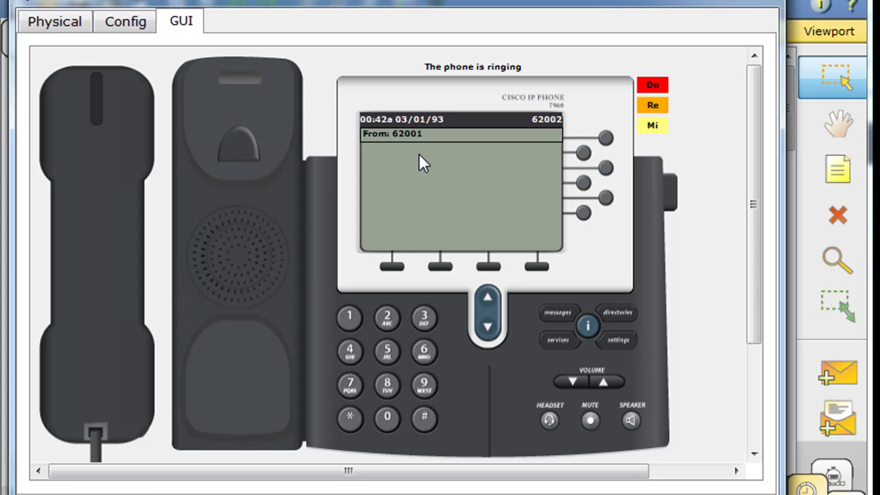
{"action": "left_click", "coordinate": [123, 167]}
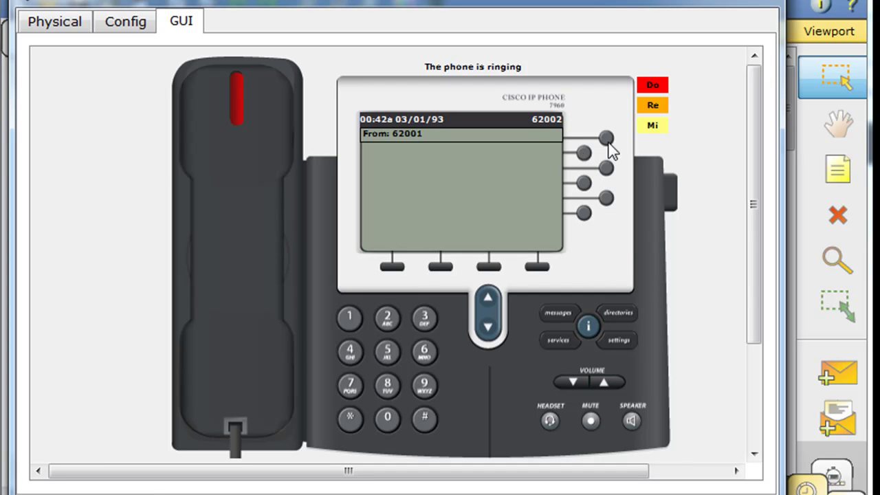